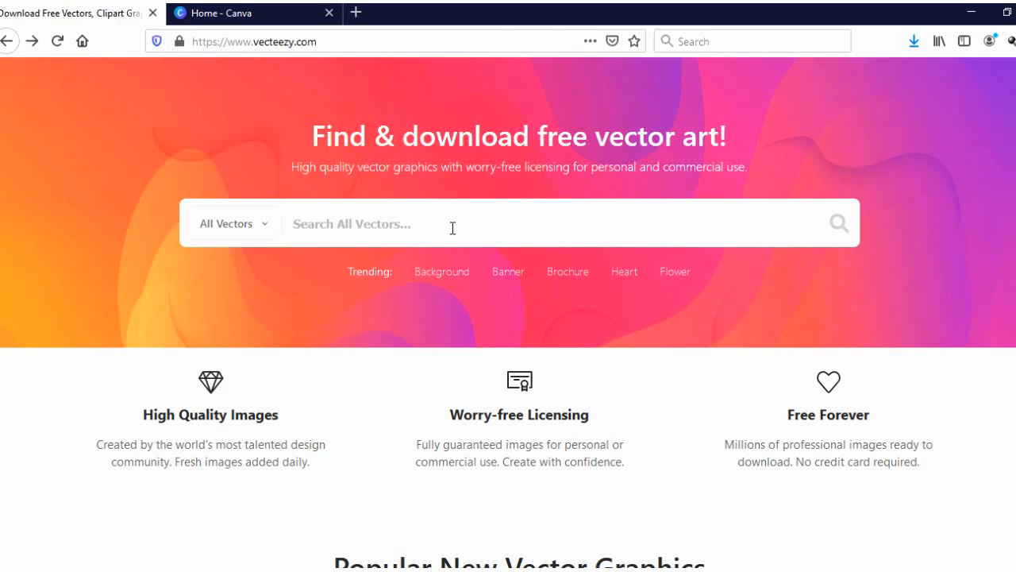
Search Vecteezy's vectors for "dog" and limit the results to the Free License type.
text(dog)
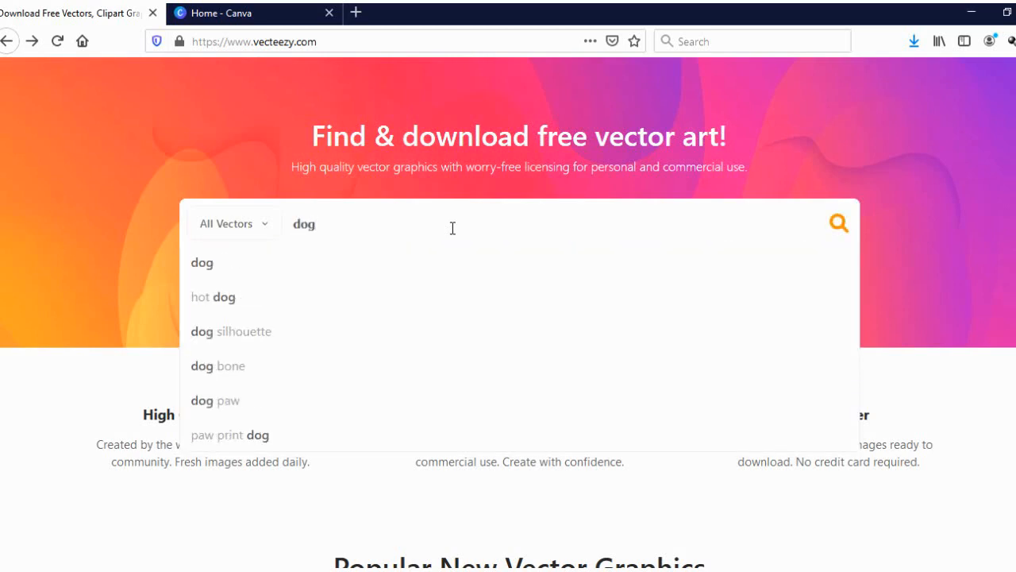
key(Return)
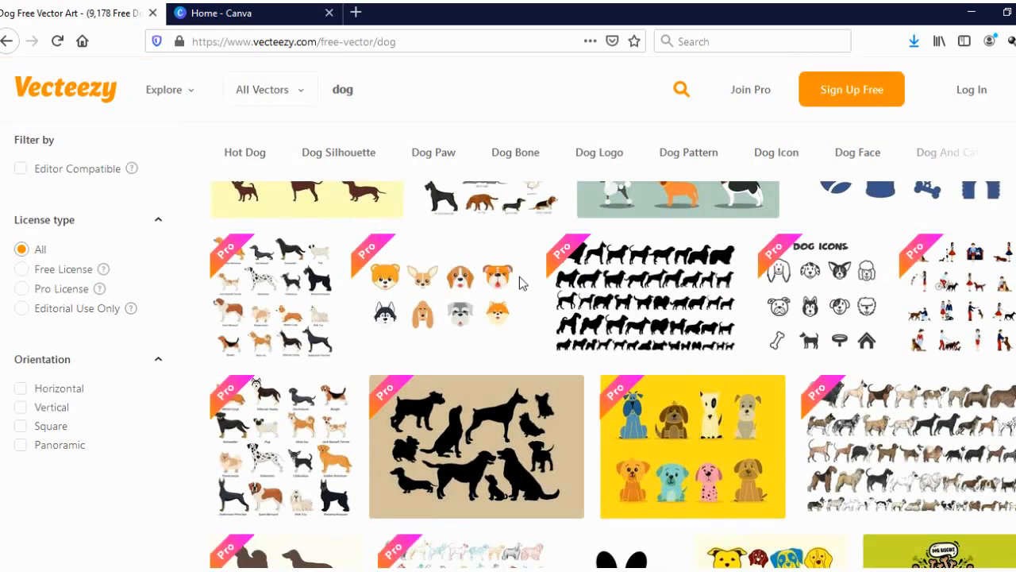
scroll(520, 277, down, 2)
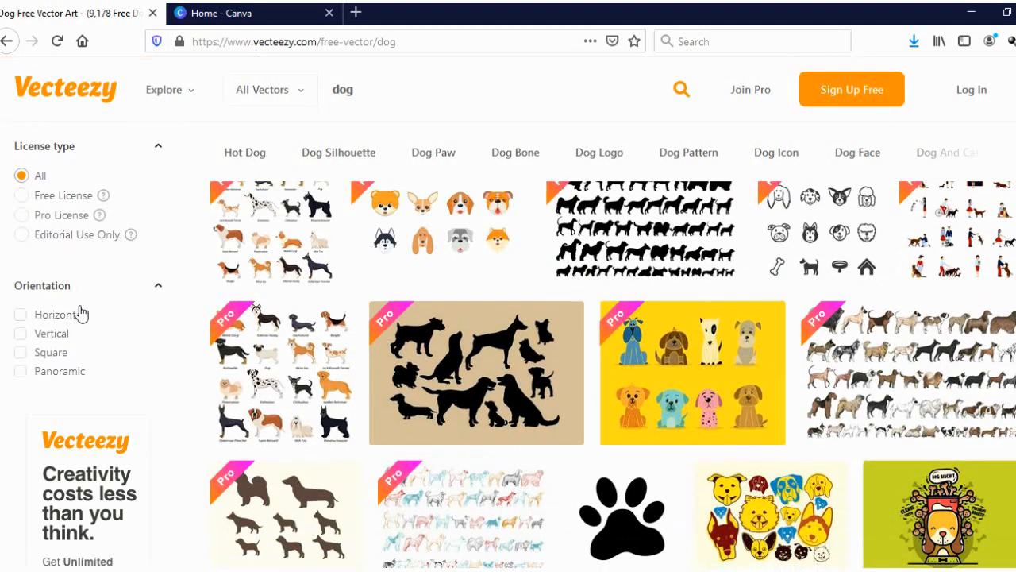
click(36, 198)
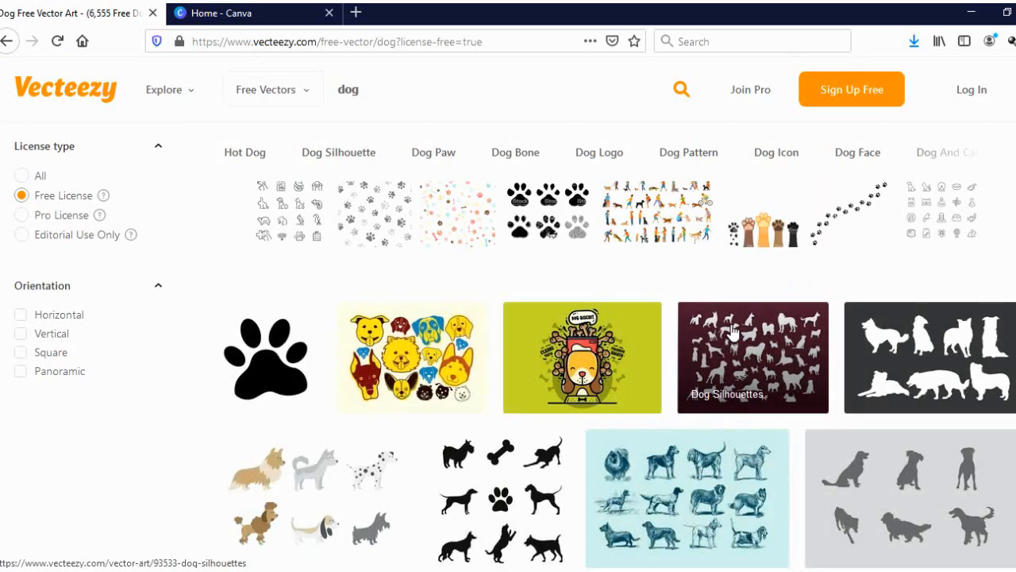
Look through the first two pages of free dog vectors for a suitable drawing, and go on to page 3.
scroll(838, 314, down, 3)
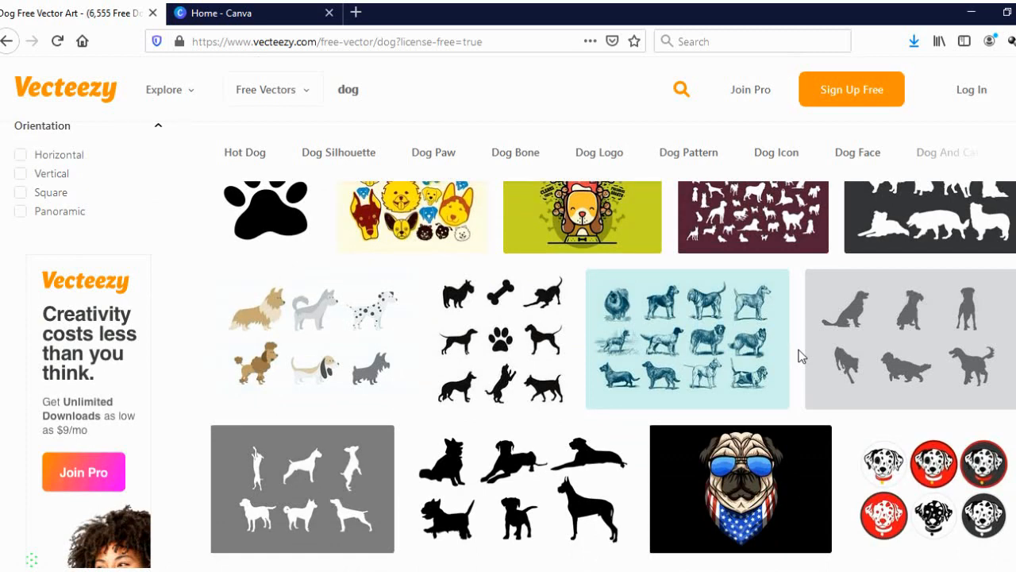
scroll(789, 341, down, 2)
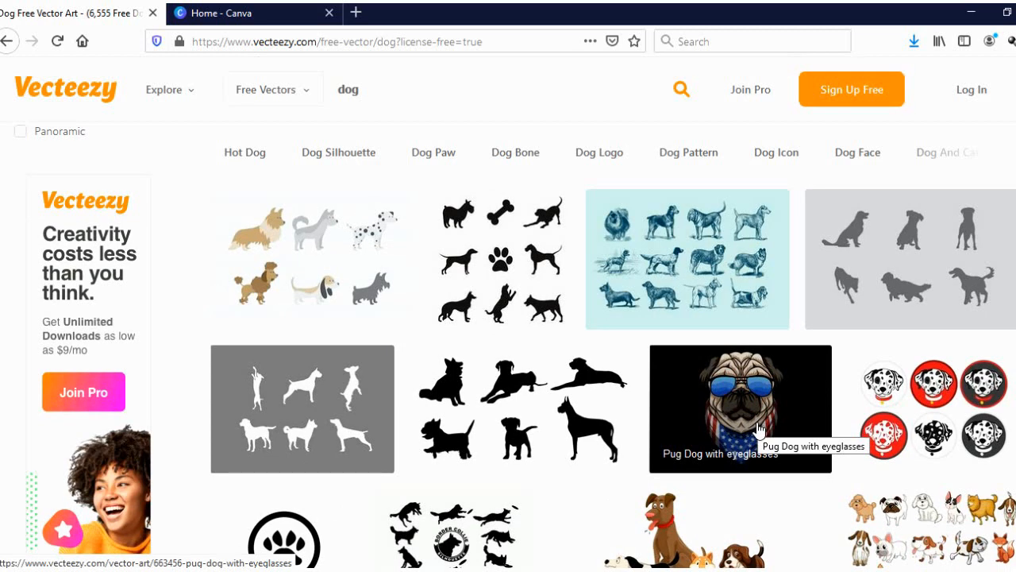
scroll(756, 427, down, 2)
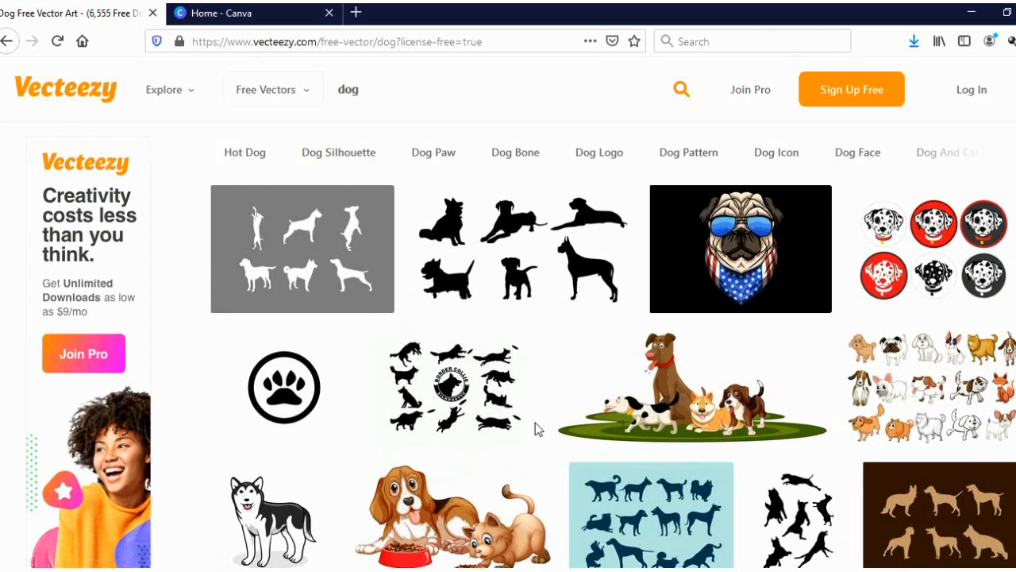
click(522, 260)
scroll(538, 328, down, 3)
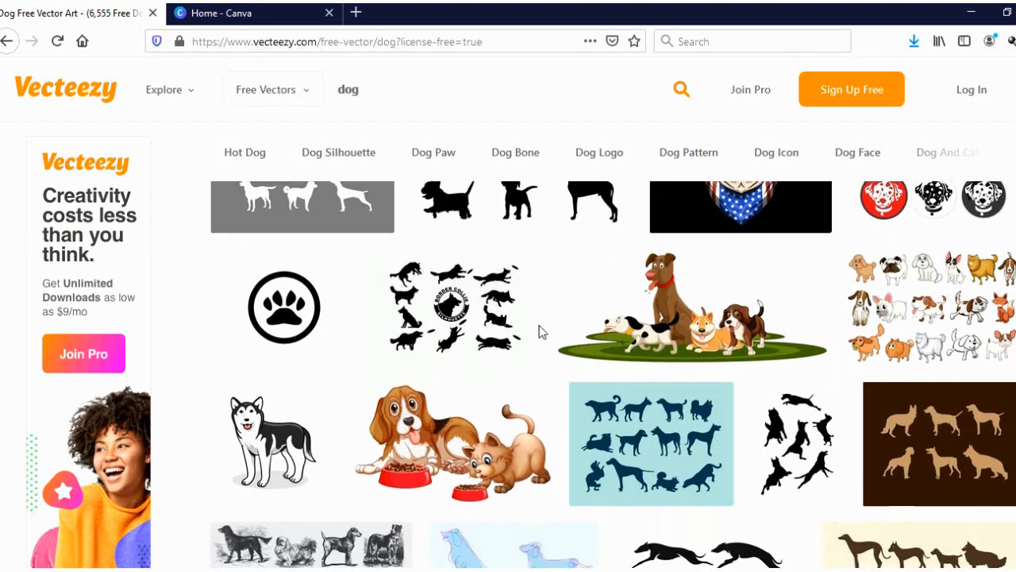
scroll(538, 328, down, 5)
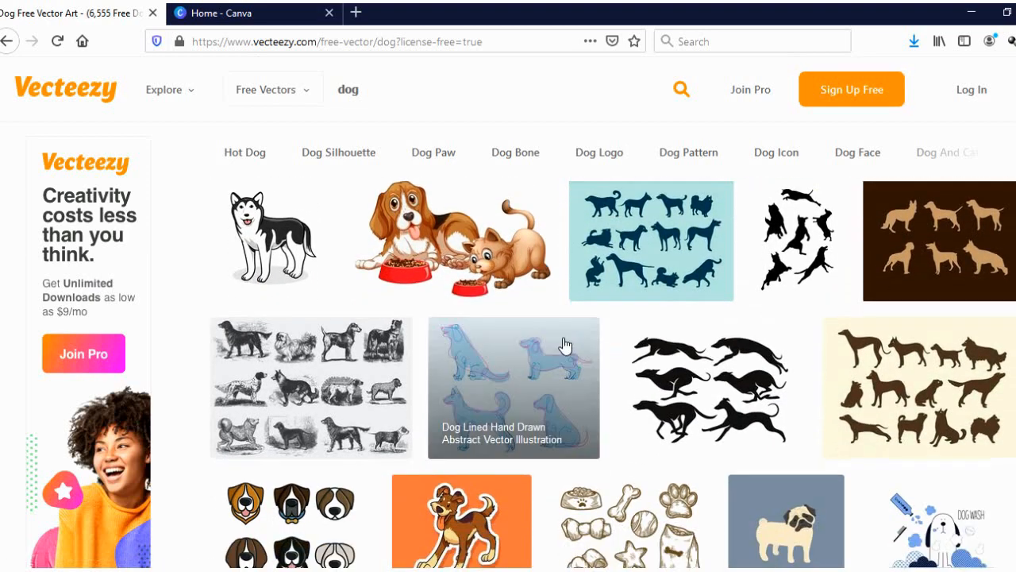
scroll(564, 345, down, 10)
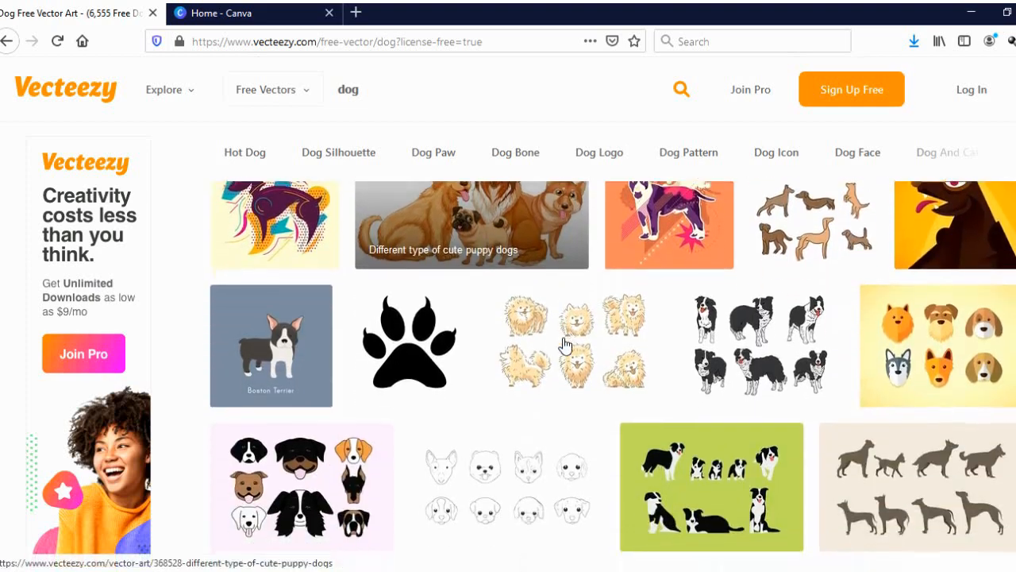
scroll(564, 344, down, 5)
click(570, 351)
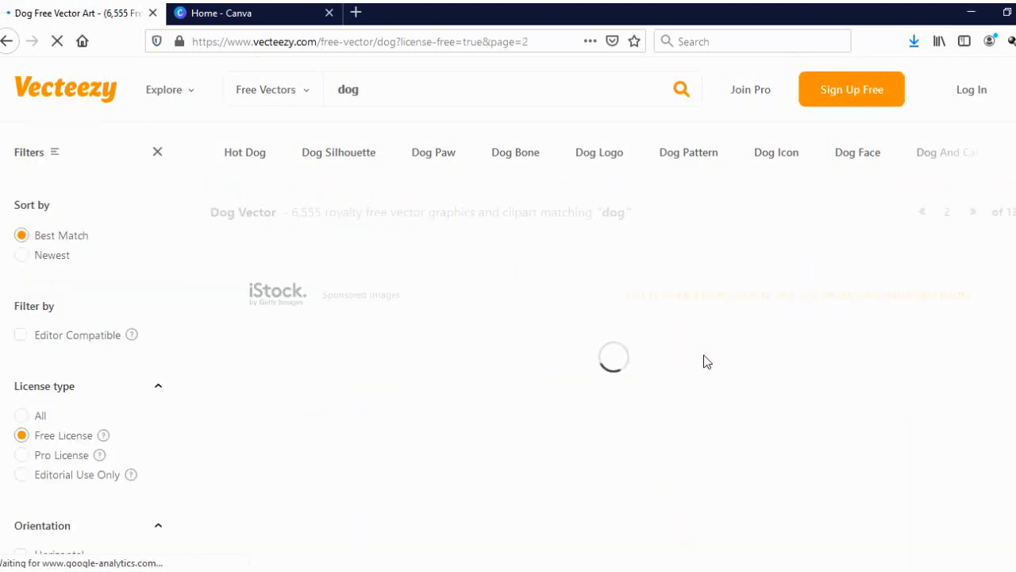
scroll(545, 403, down, 4)
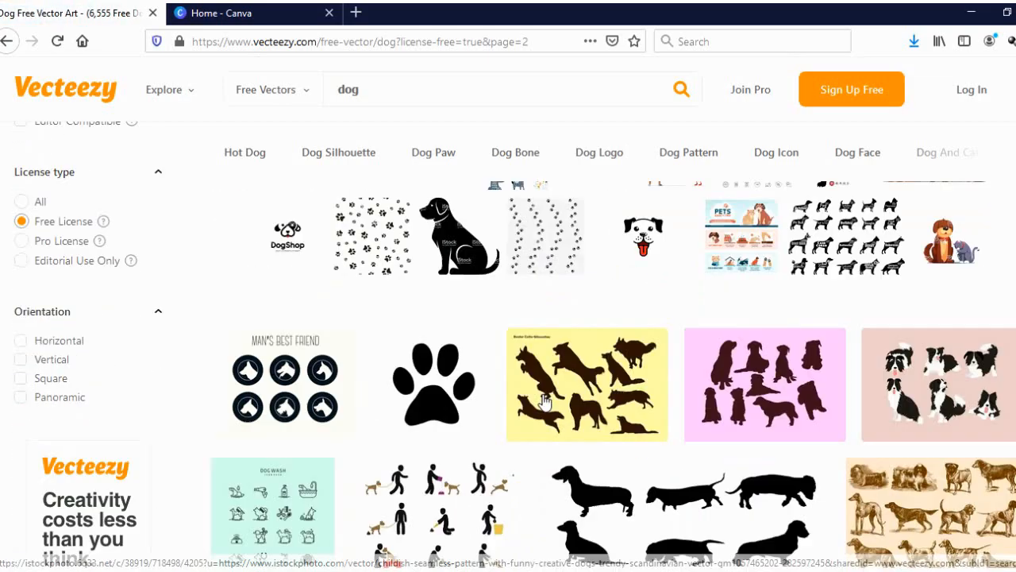
scroll(544, 403, down, 10)
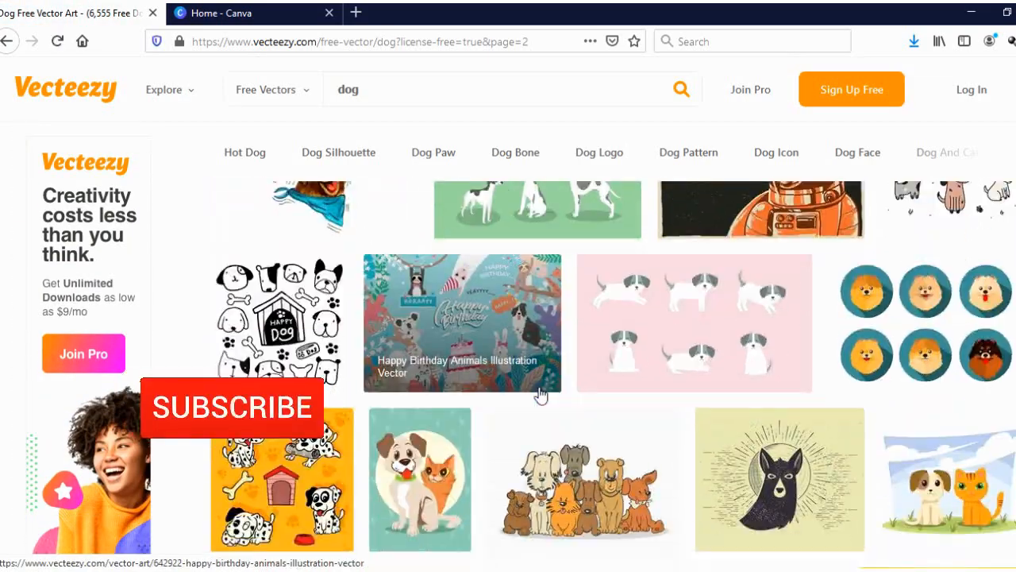
scroll(540, 393, down, 10)
click(537, 384)
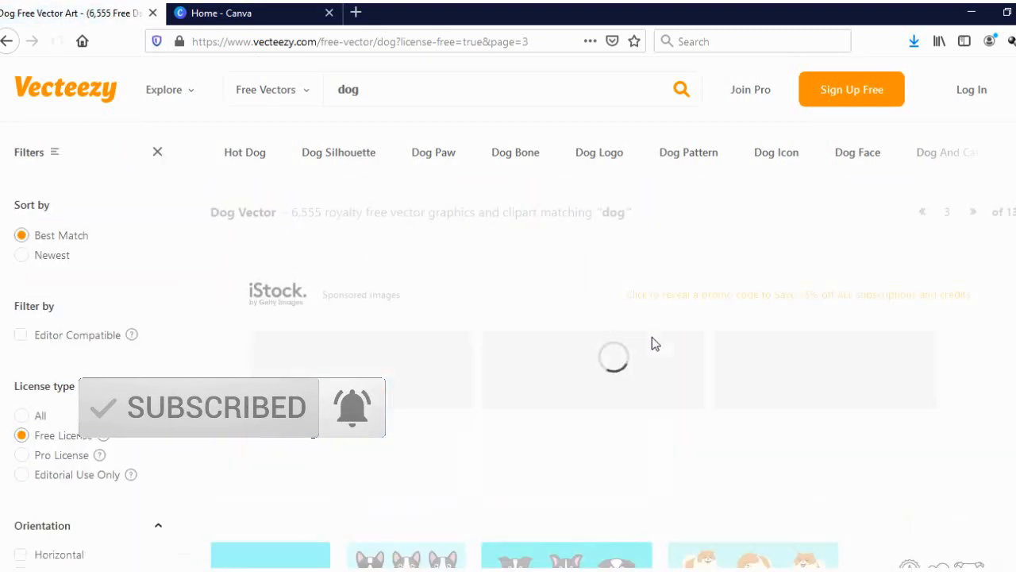
Choose the sitting brown puppy "A tamed dog" from the page 3 results and download it for free.
scroll(651, 361, down, 7)
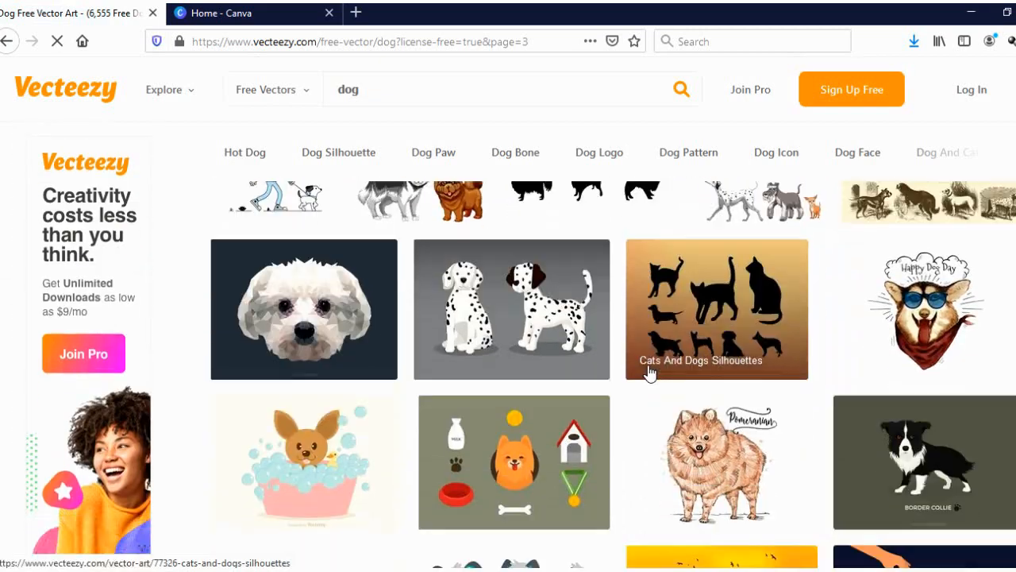
scroll(648, 370, down, 6)
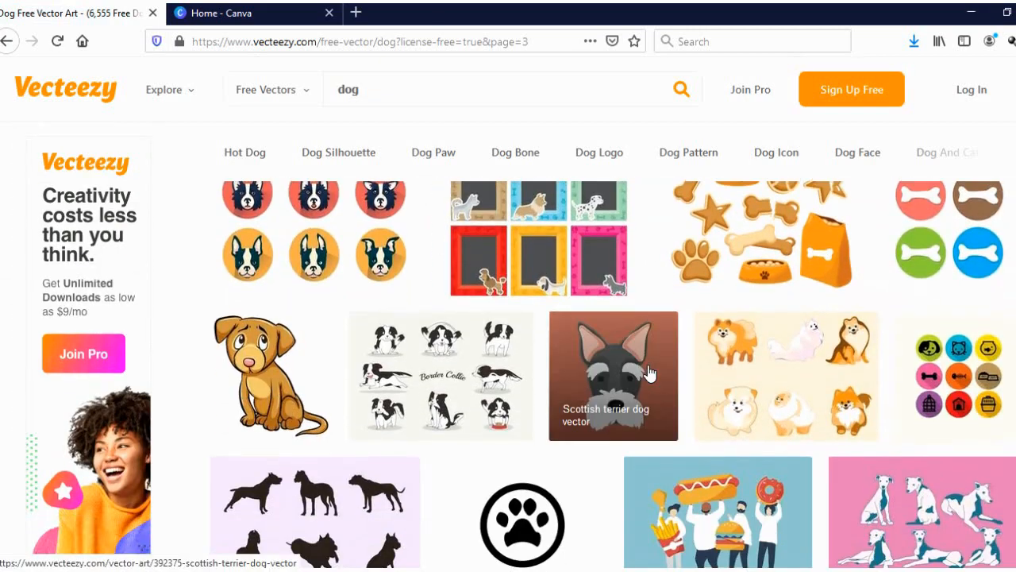
click(263, 384)
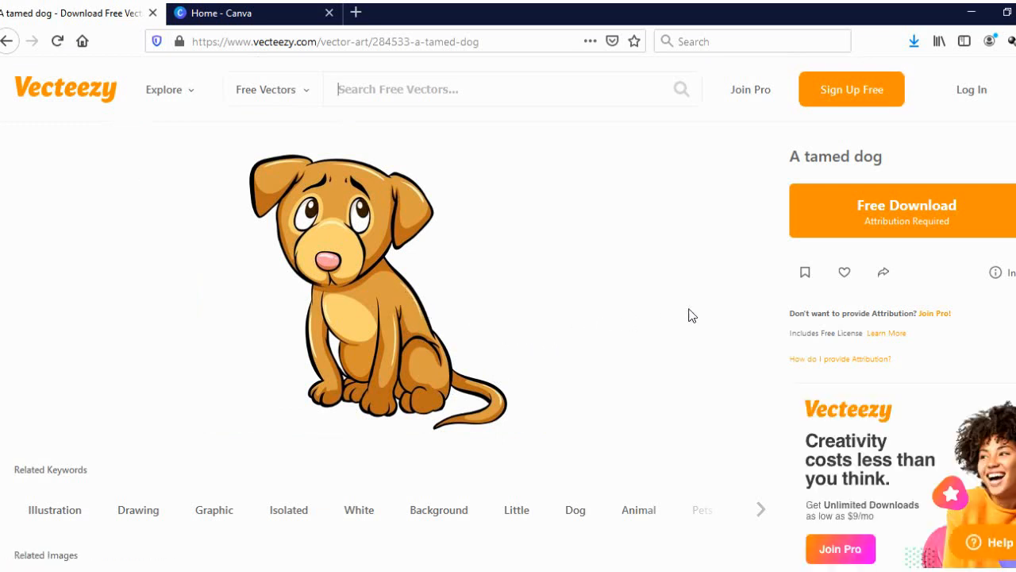
click(937, 211)
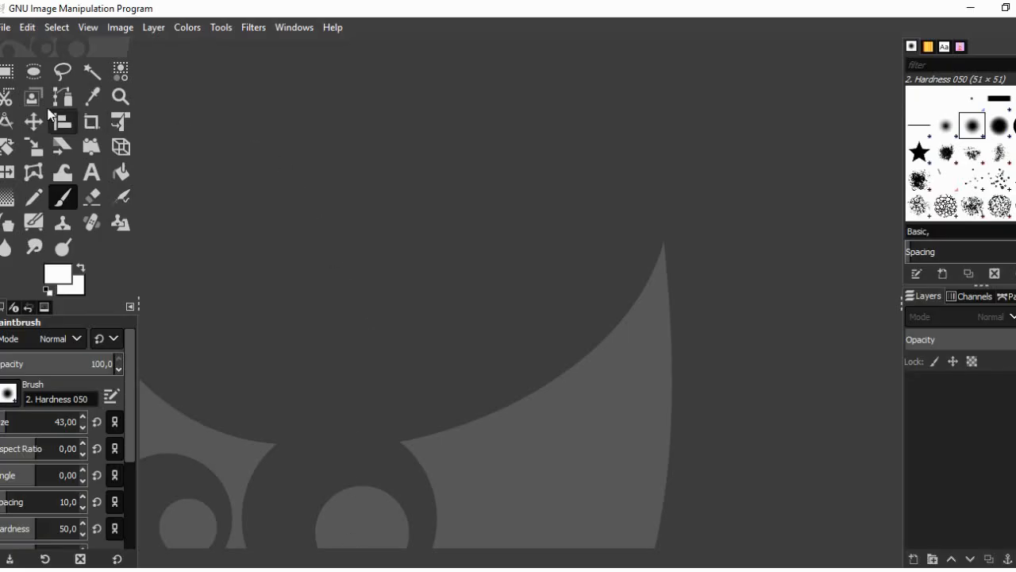
Switch to GIMP and open the puppy image xf1w_2d9b_150129.jpg from the Desktop folder.
click(5, 28)
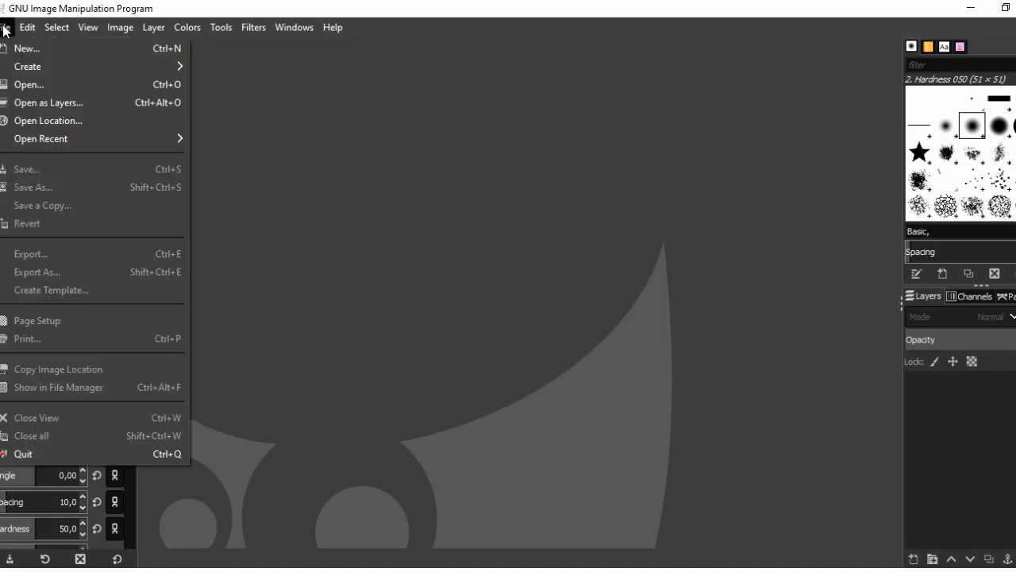
click(26, 85)
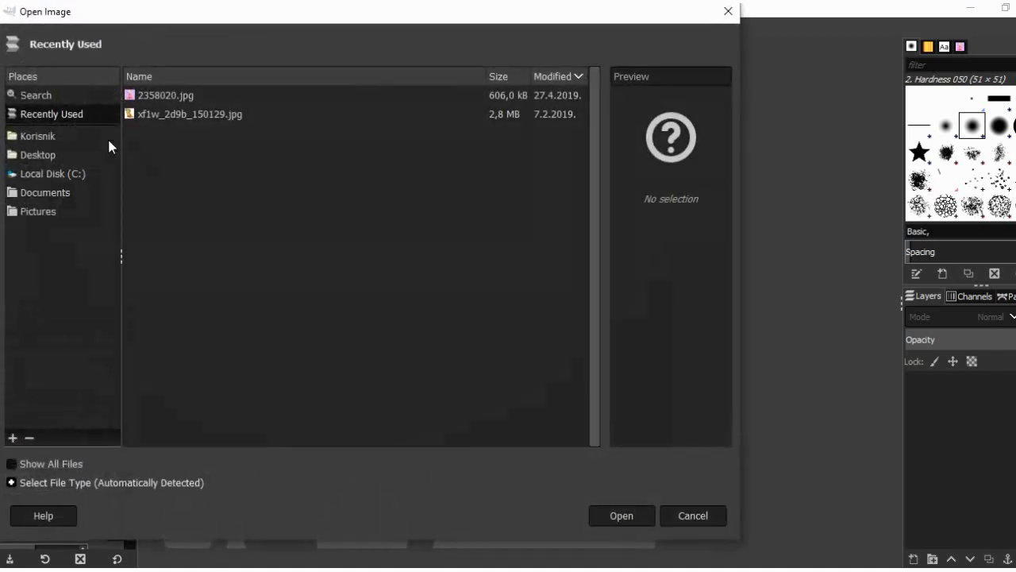
click(38, 155)
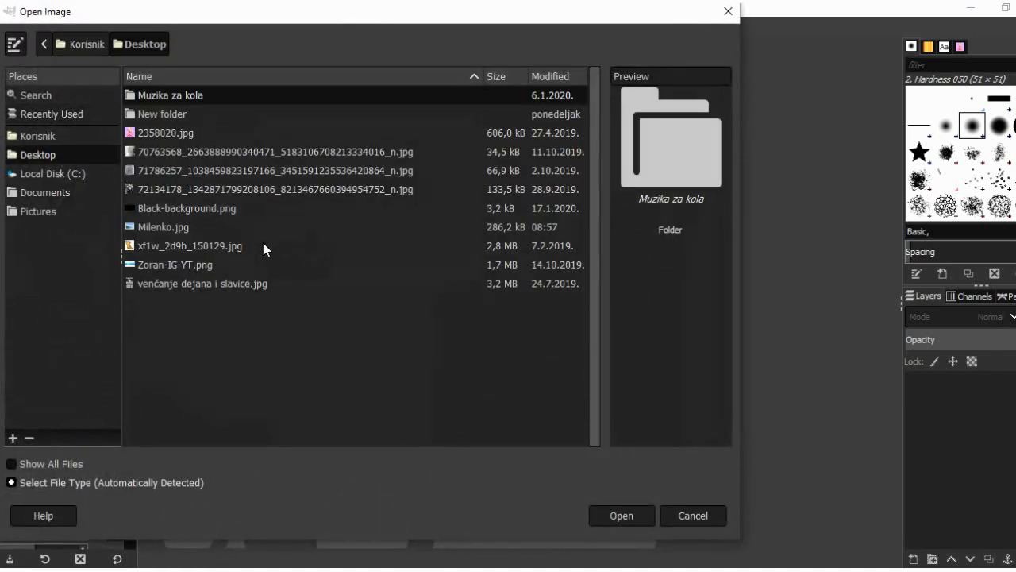
click(218, 247)
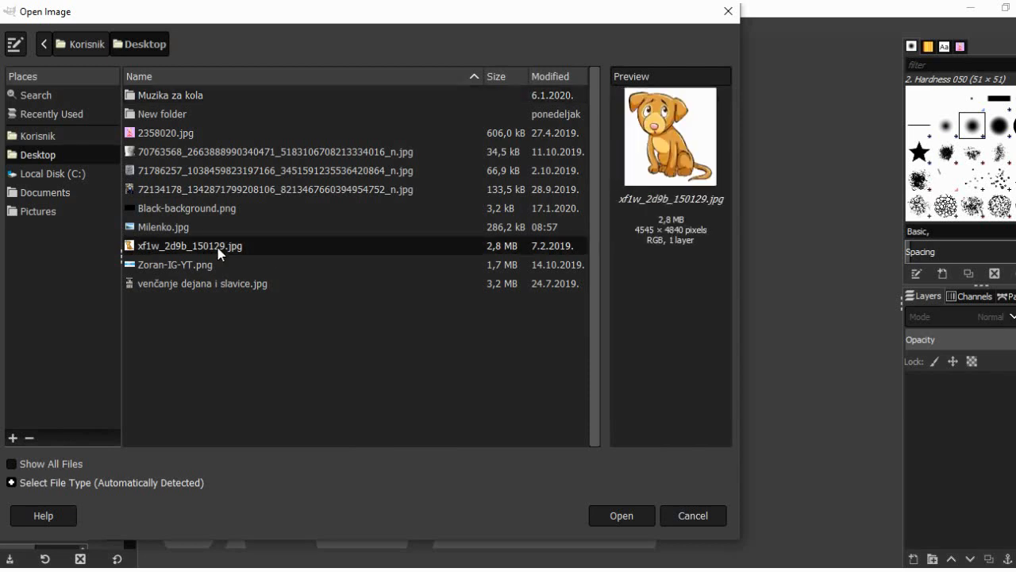
click(622, 515)
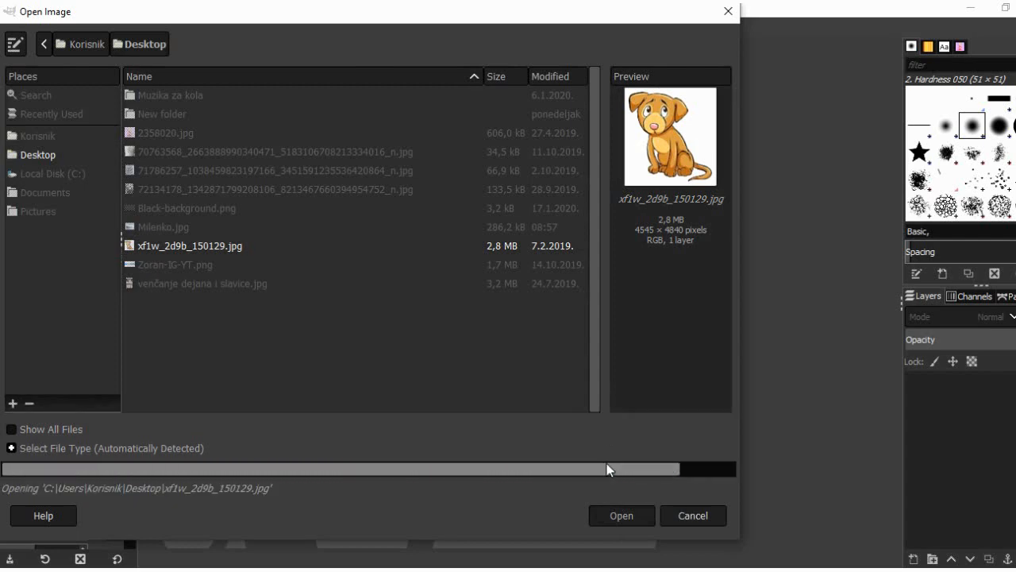
click(277, 296)
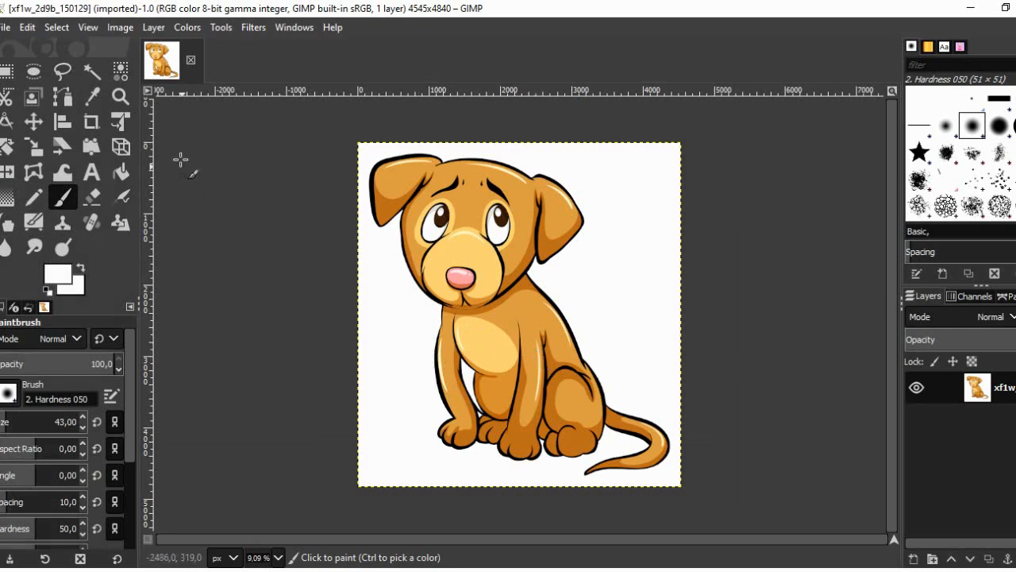
Remove the puppy's main orange-brown fur color using Select by Color, and clear the selection.
click(121, 73)
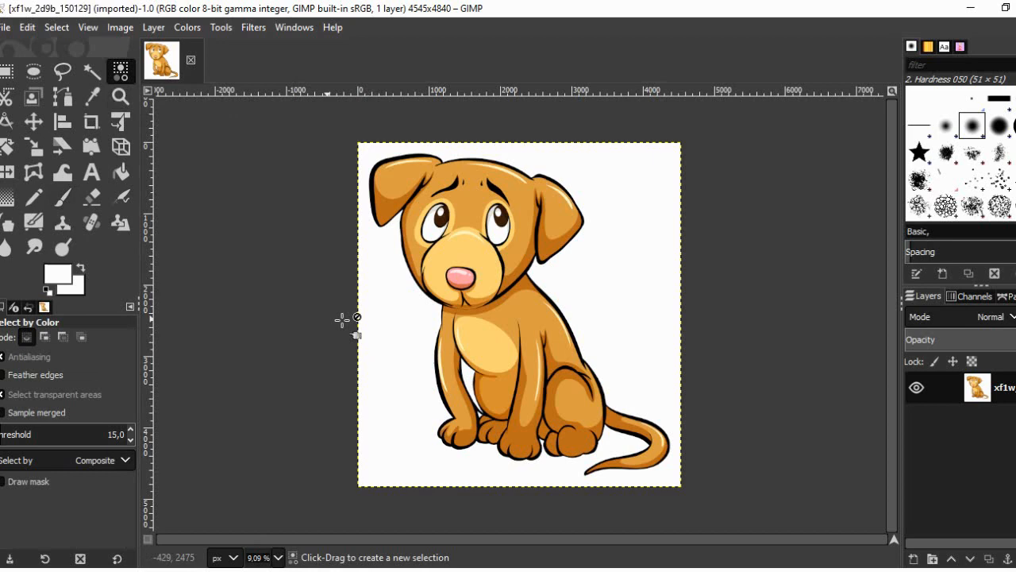
click(531, 309)
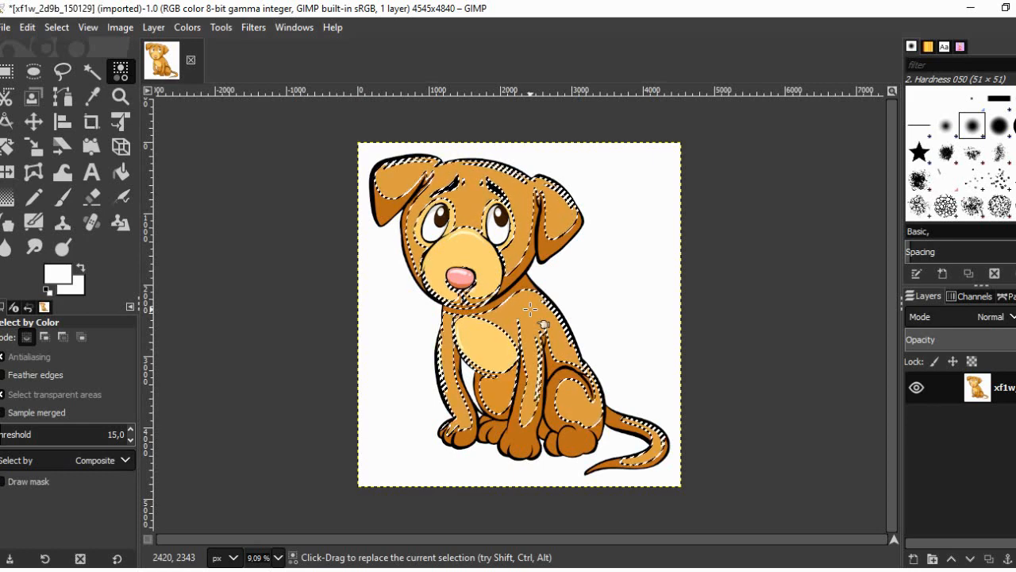
key(Delete)
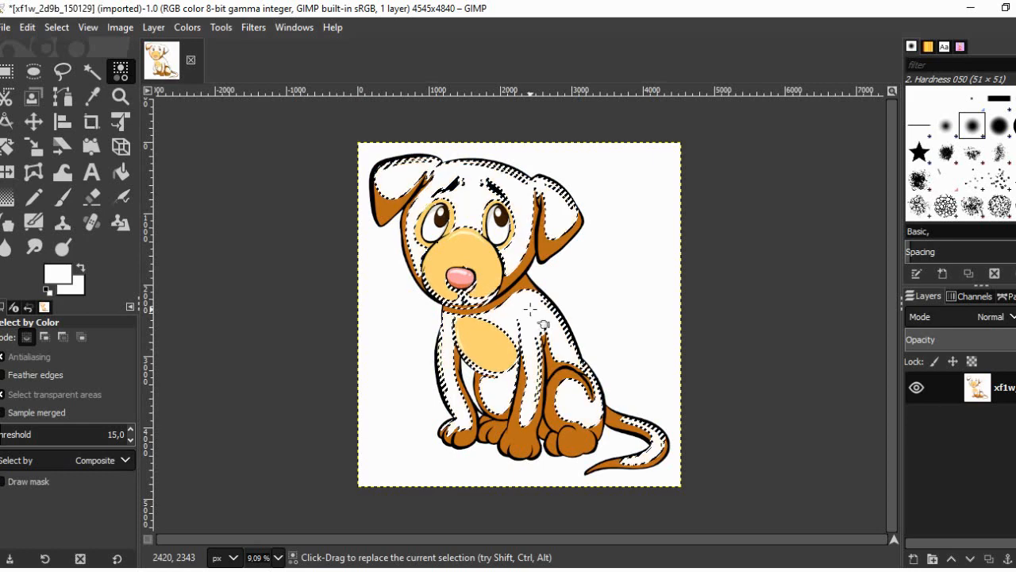
click(56, 27)
click(72, 65)
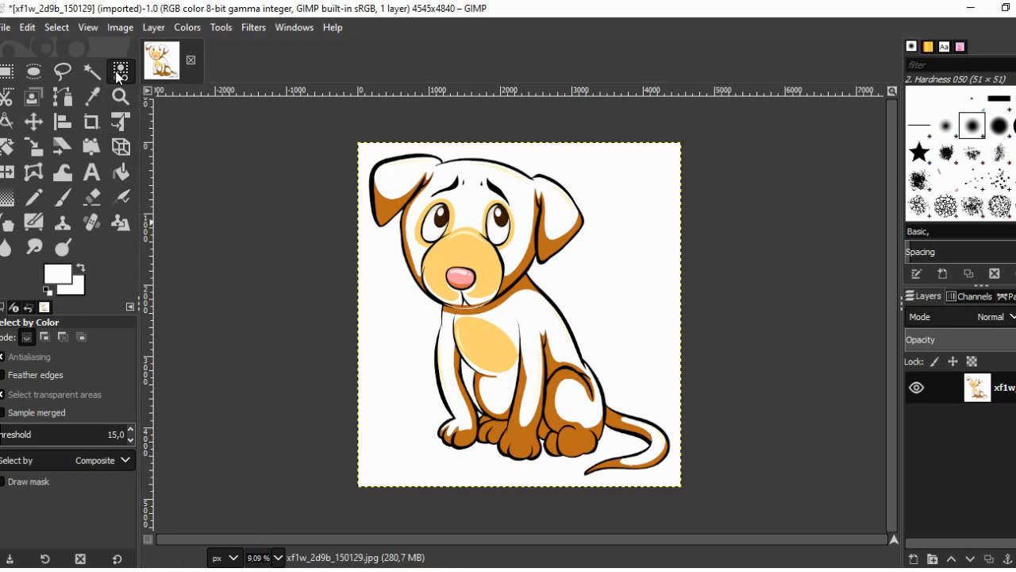
Select by color and delete the puppy's darker brown shading and its light yellow muzzle, eye and chest patches.
click(382, 208)
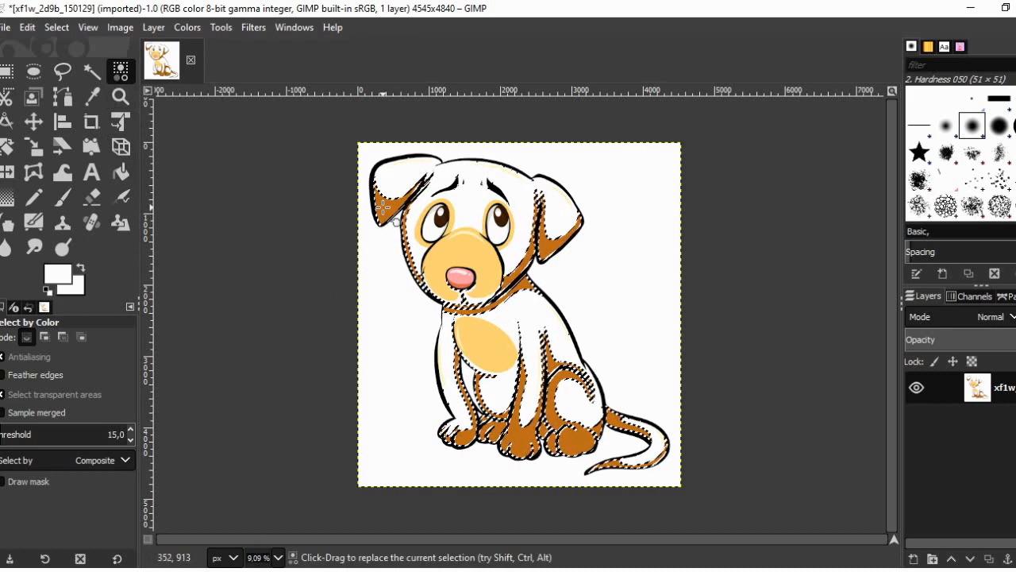
key(Delete)
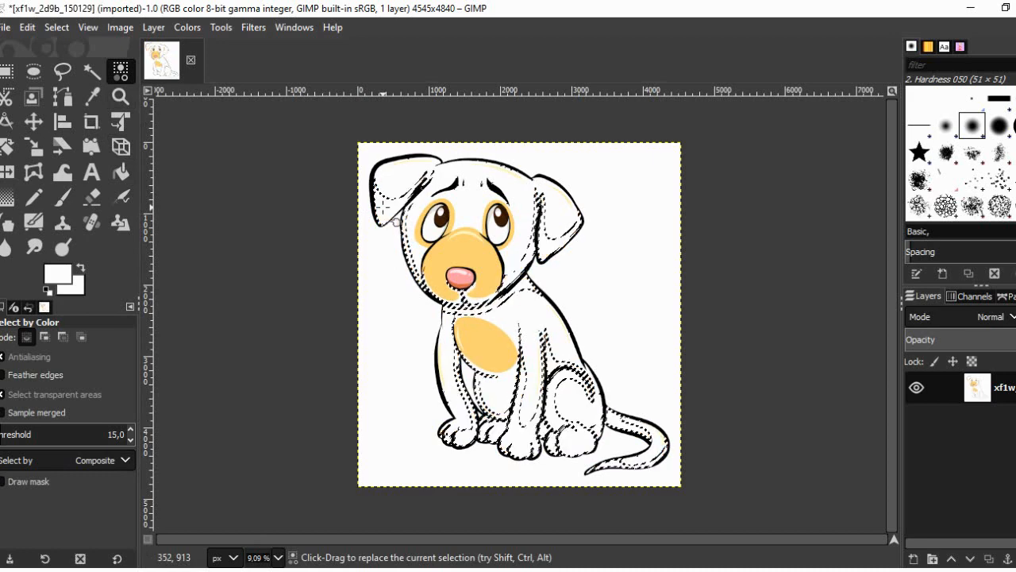
click(465, 247)
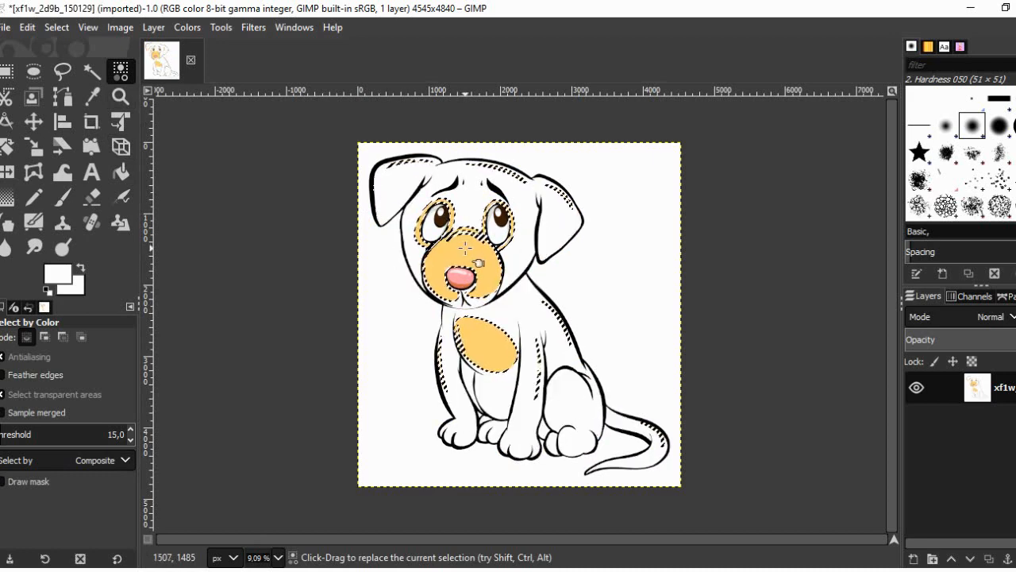
key(Delete)
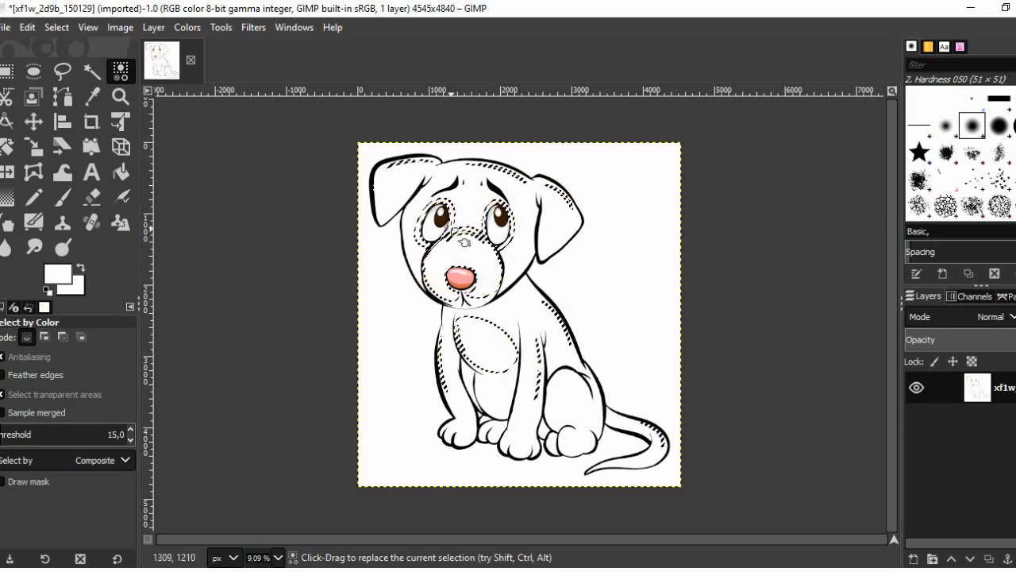
Try selecting the white areas and a spot at the puppy's left eye by color, and clear the selection.
click(449, 244)
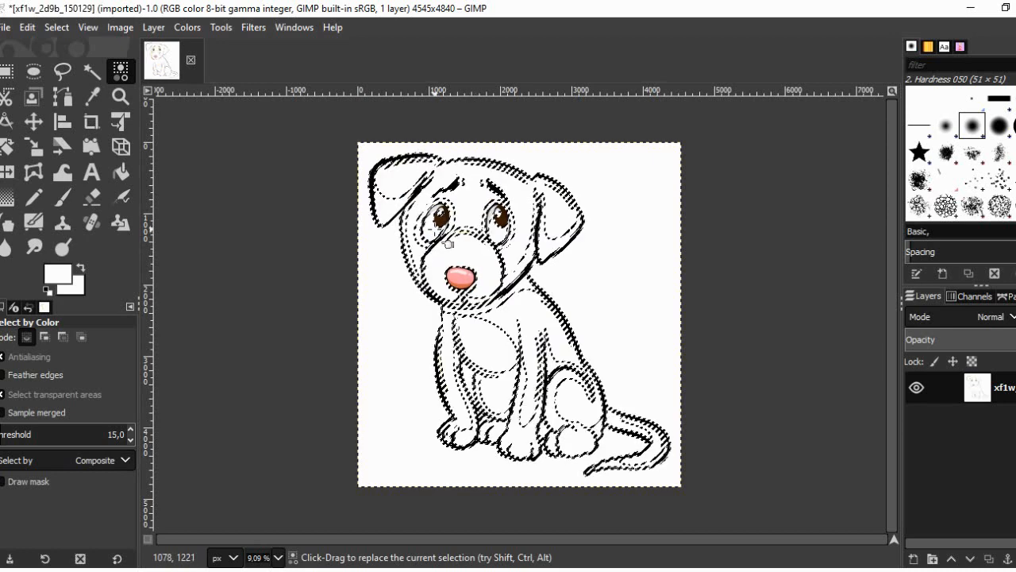
click(435, 213)
click(435, 211)
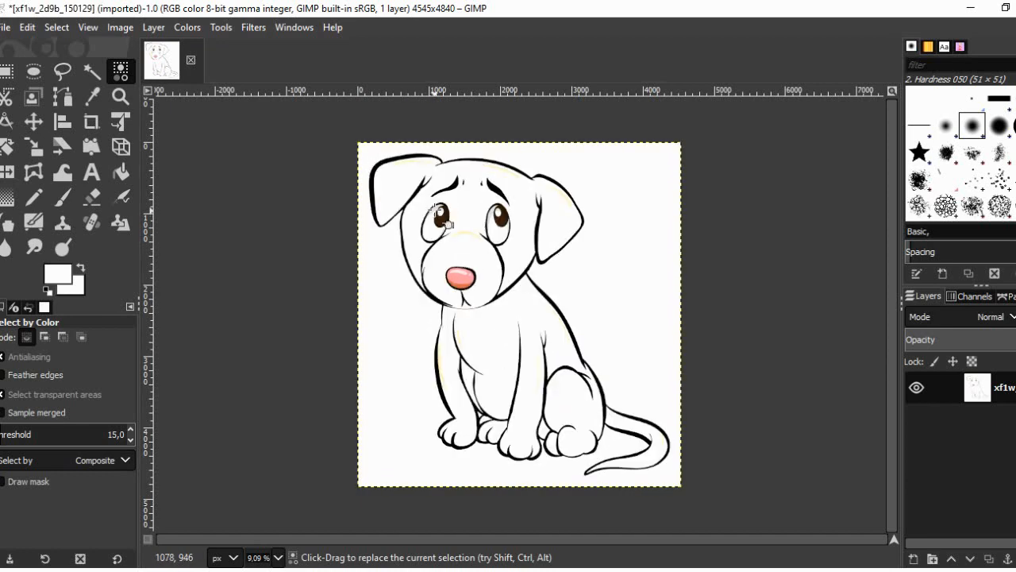
click(56, 27)
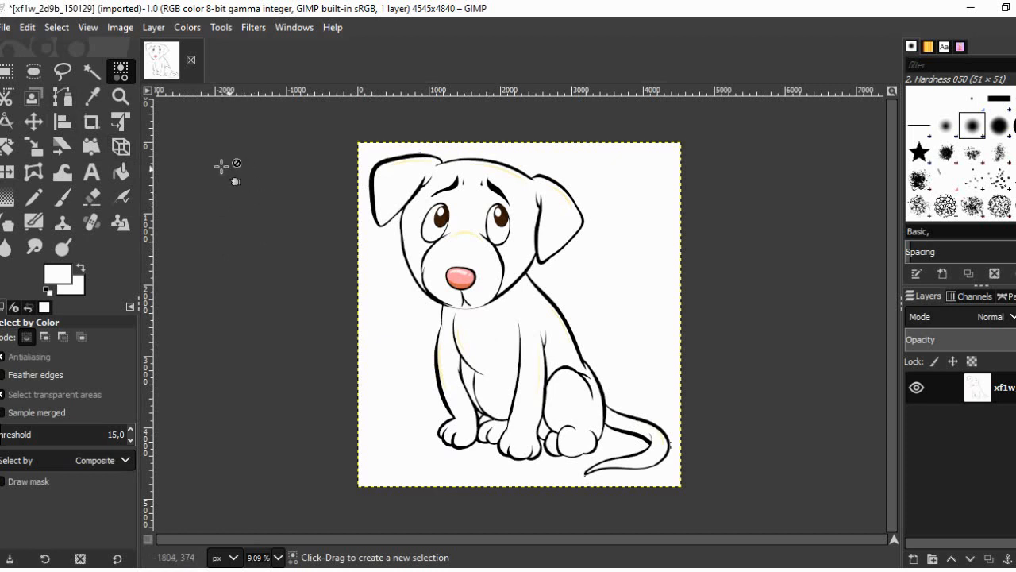
Export the puppy line drawing to the Desktop as dog.jpg with the default JPEG settings, and close the image without saving.
click(5, 30)
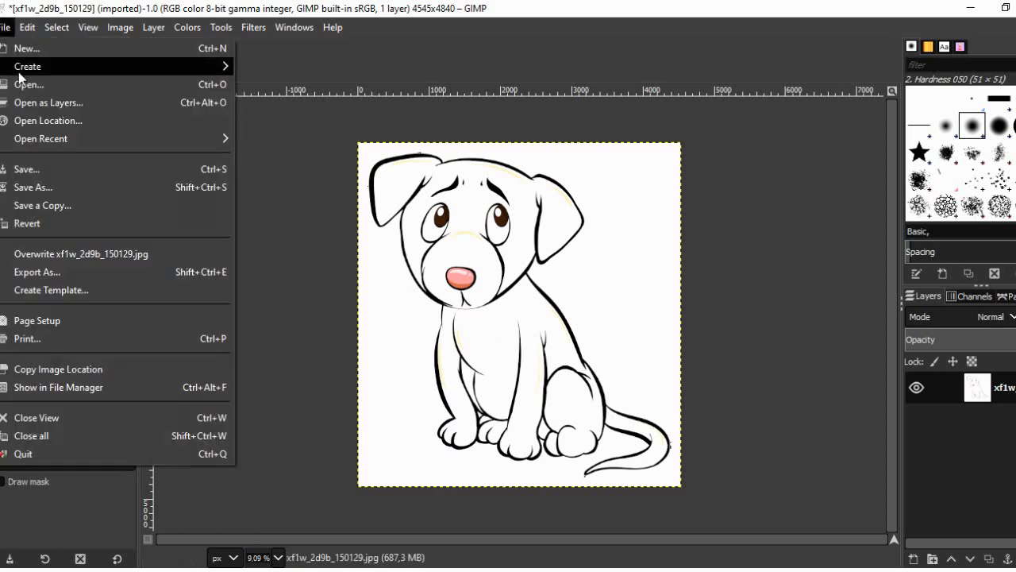
click(35, 273)
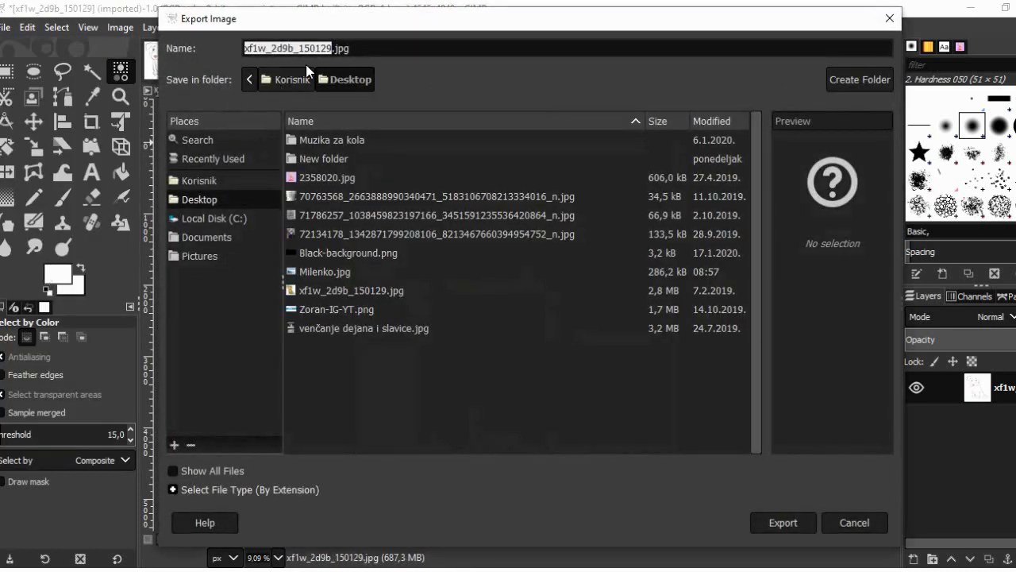
text(dog)
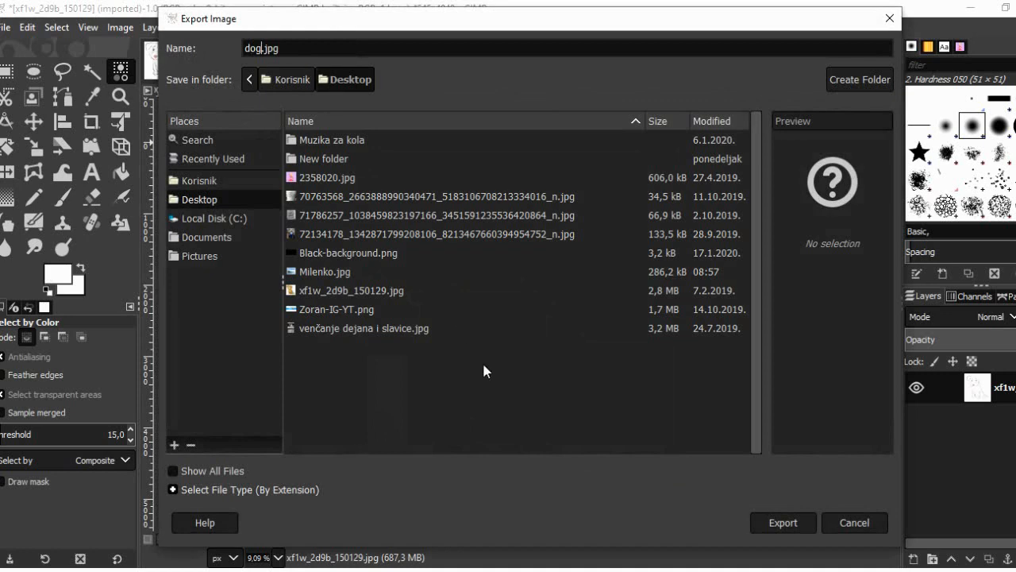
click(782, 524)
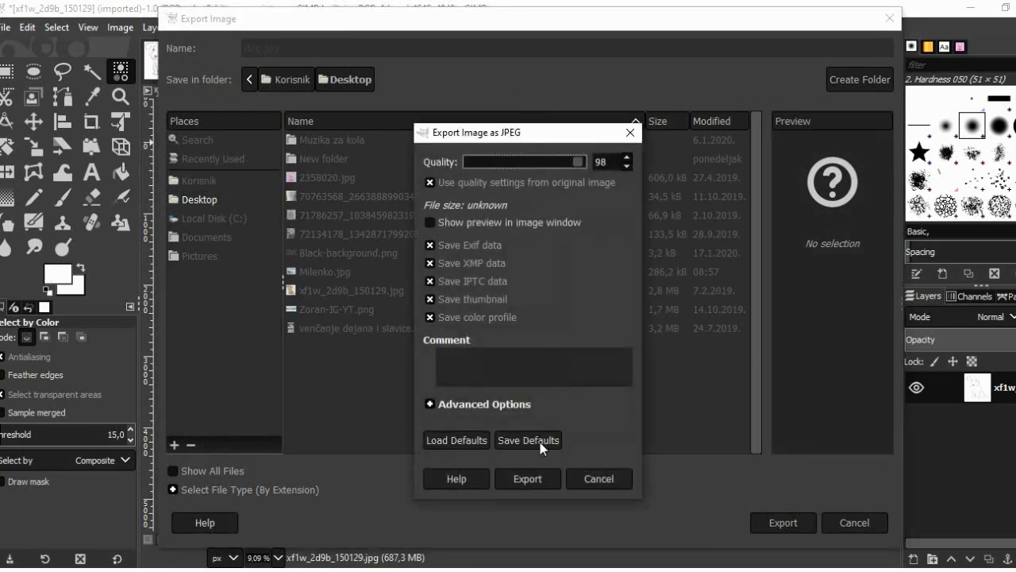
click(537, 478)
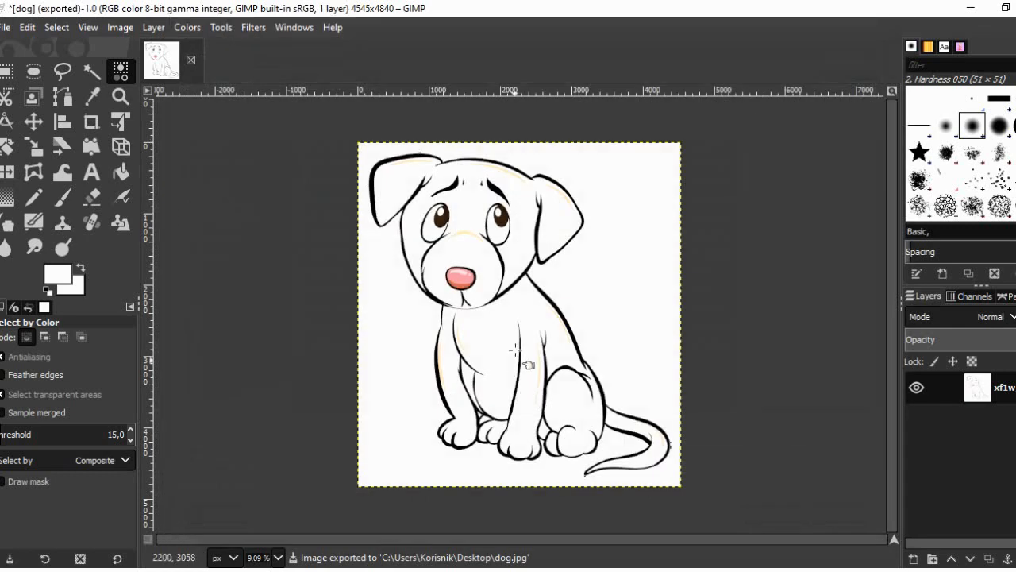
click(191, 60)
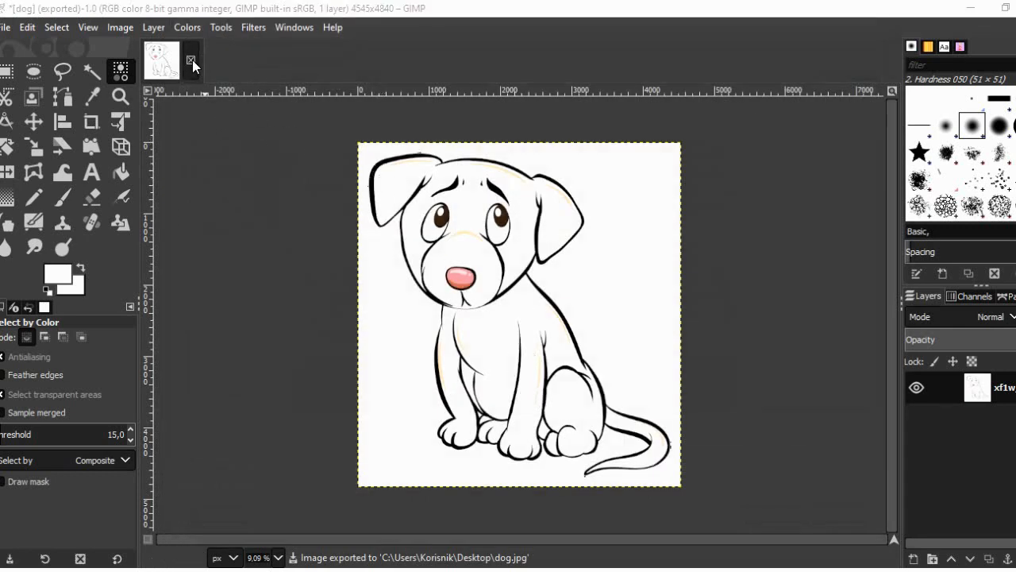
click(520, 402)
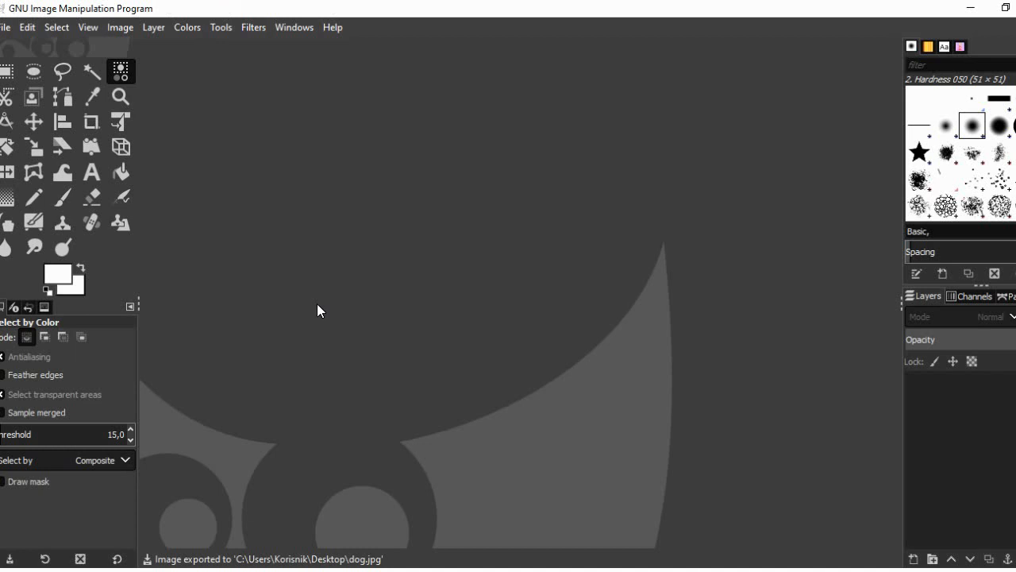
Open the princess image 2358020.jpg from the Desktop folder.
click(5, 28)
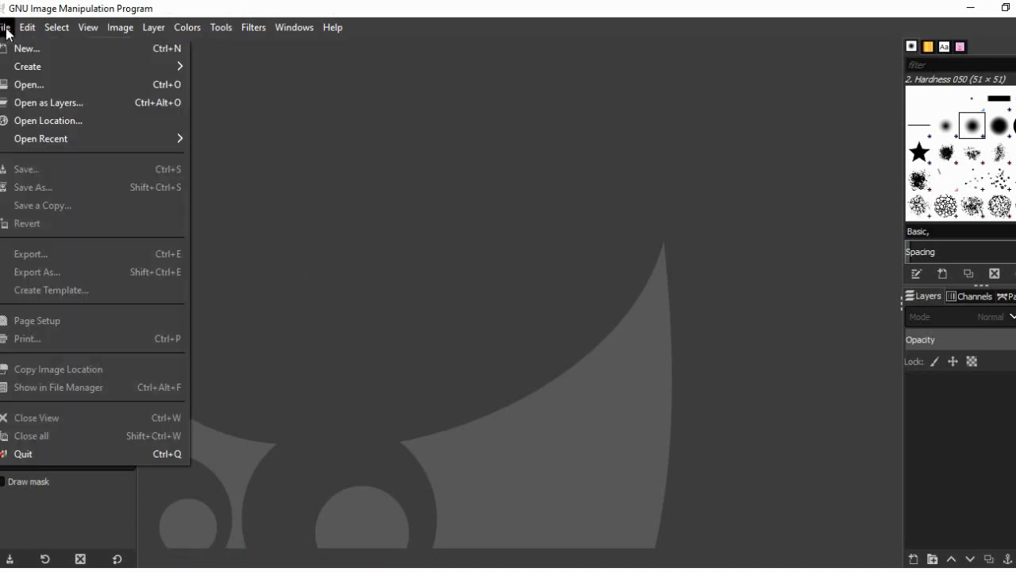
click(25, 85)
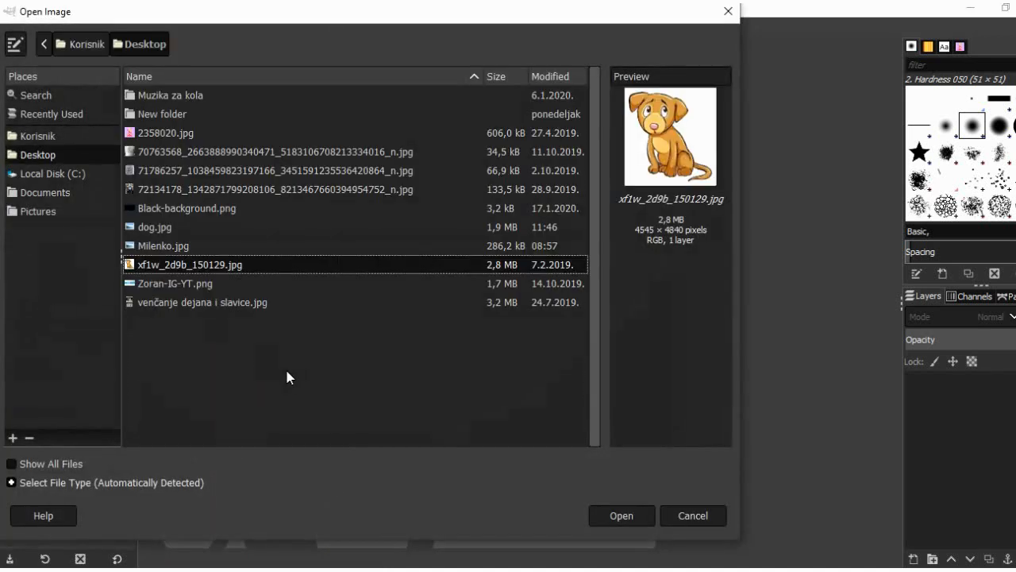
click(175, 135)
click(615, 516)
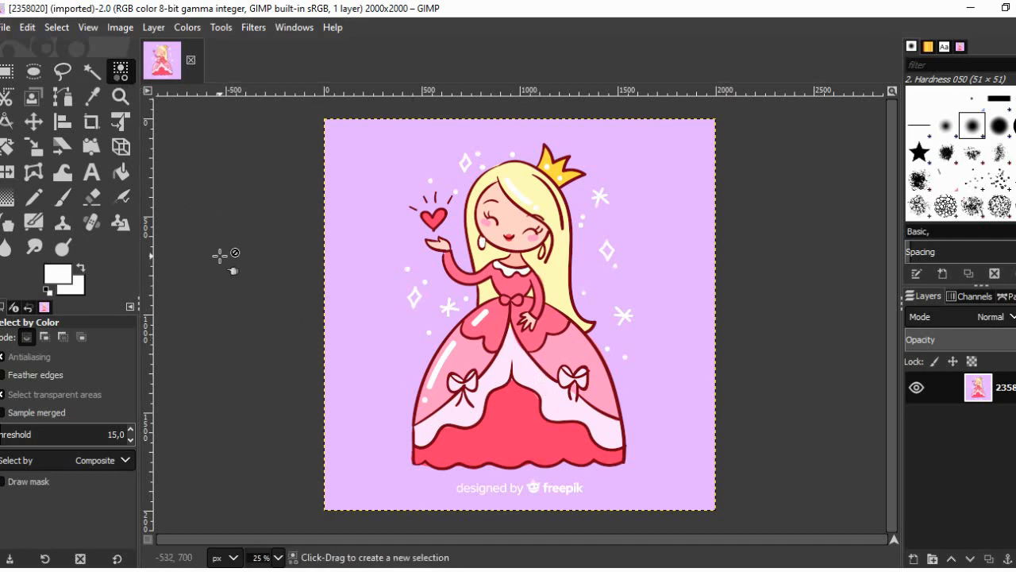
Select by color and delete the dress's red skirt, pale pink trim, pink side panels and darker pink bodice areas.
click(516, 435)
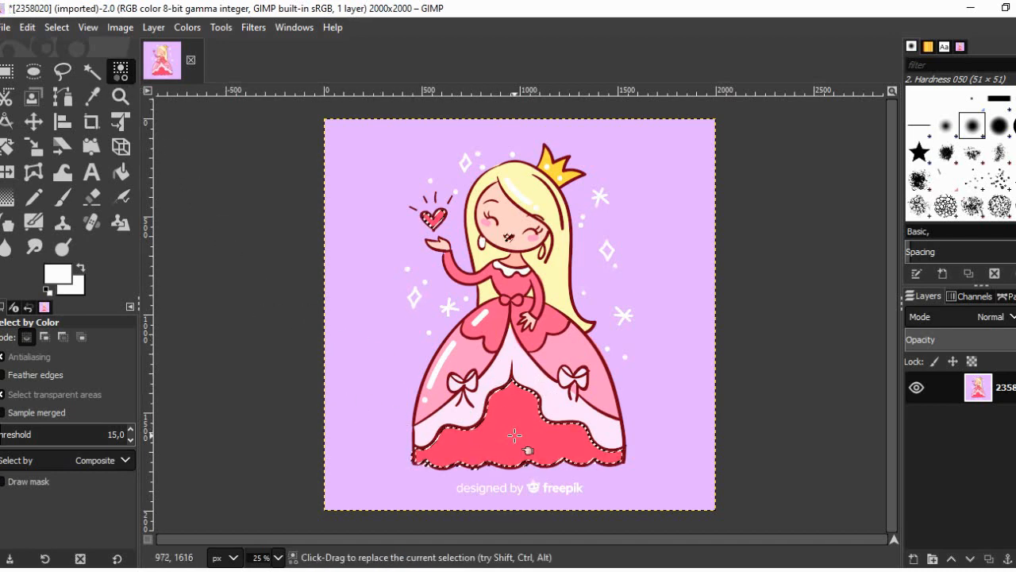
key(Delete)
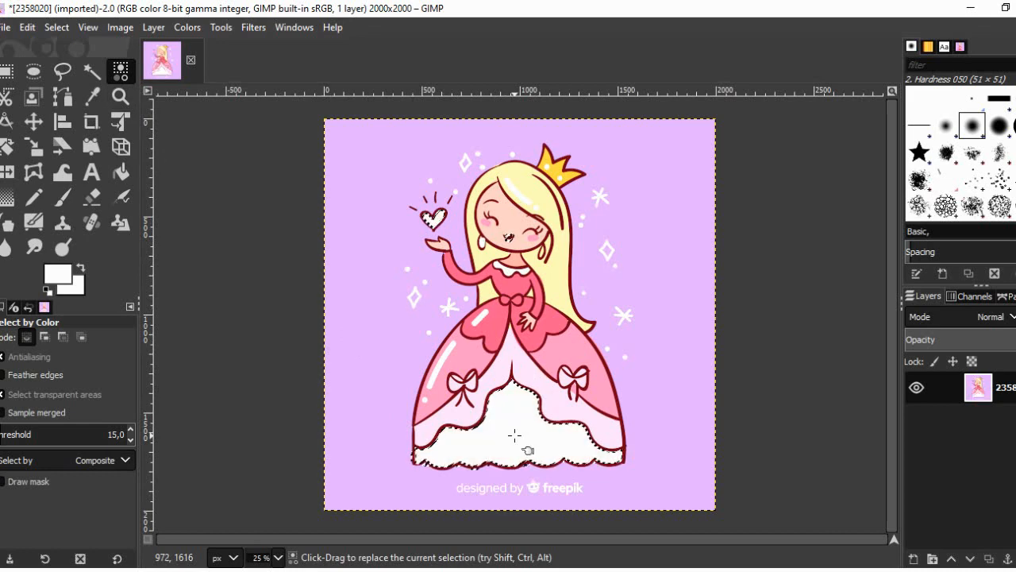
click(549, 390)
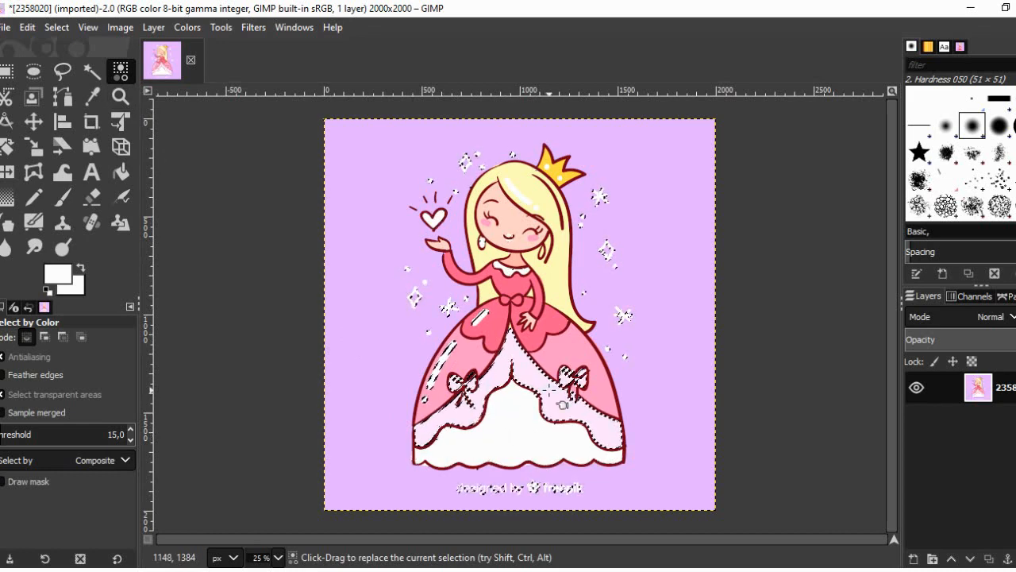
key(Delete)
click(566, 350)
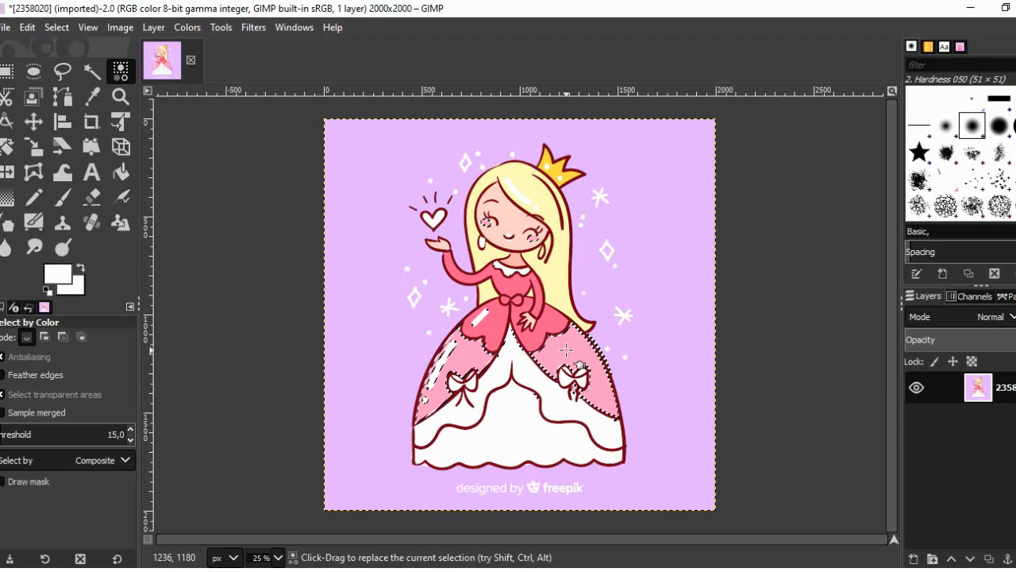
key(Delete)
click(556, 321)
key(Delete)
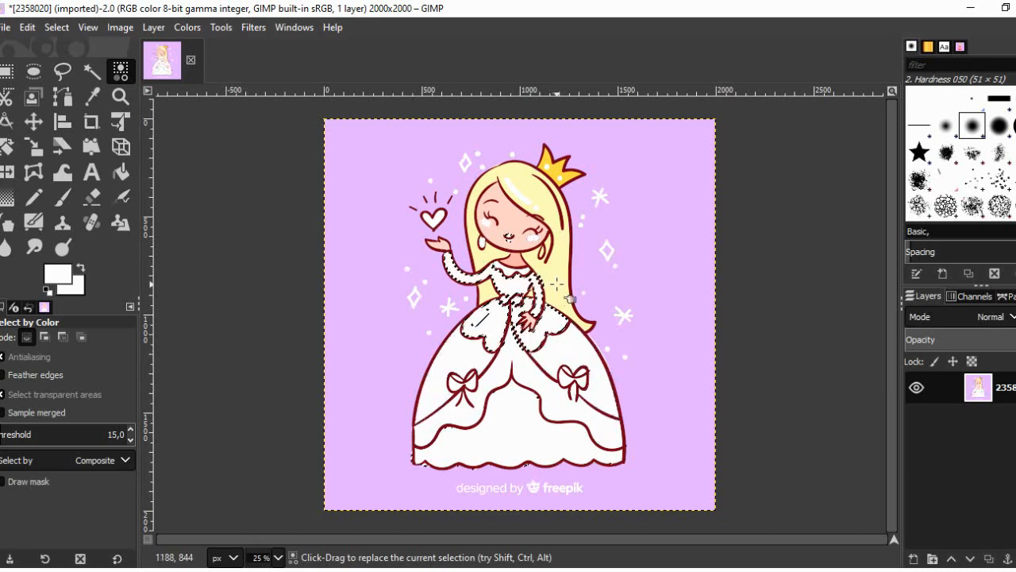
Select by color and delete the princess's yellow hair, her skin tone and the golden crown fill.
click(552, 310)
key(Delete)
click(520, 259)
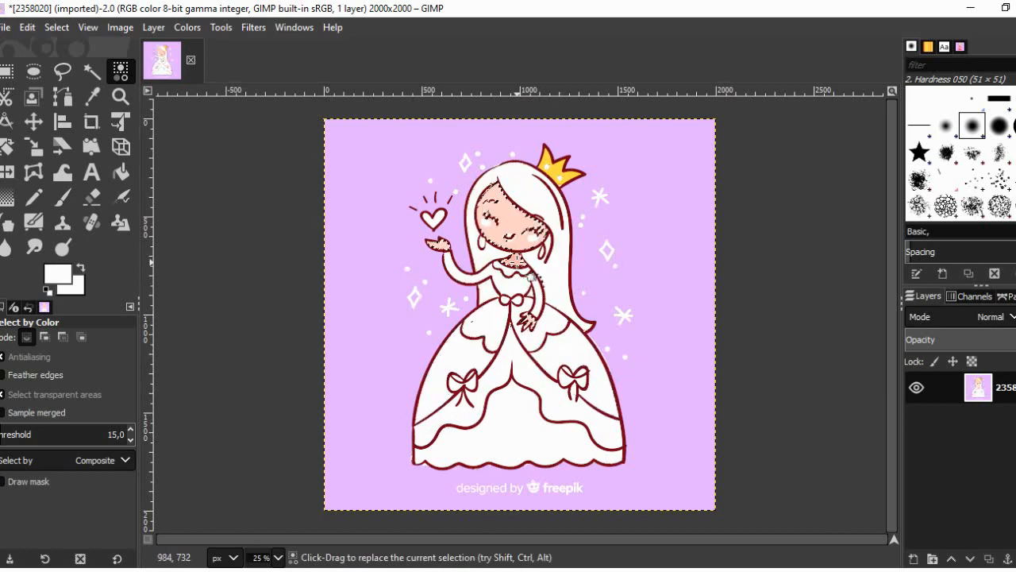
key(Delete)
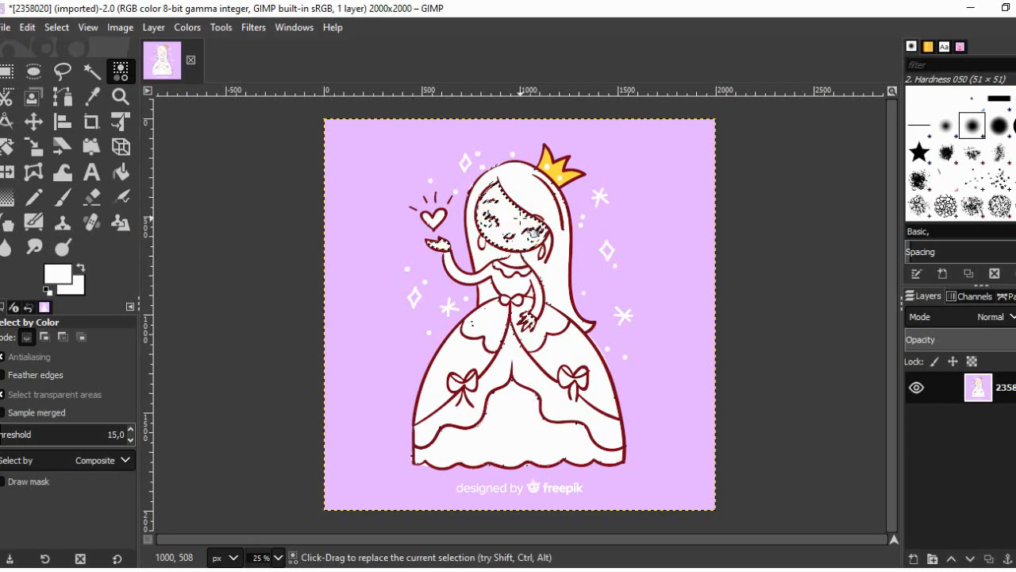
click(555, 169)
key(Delete)
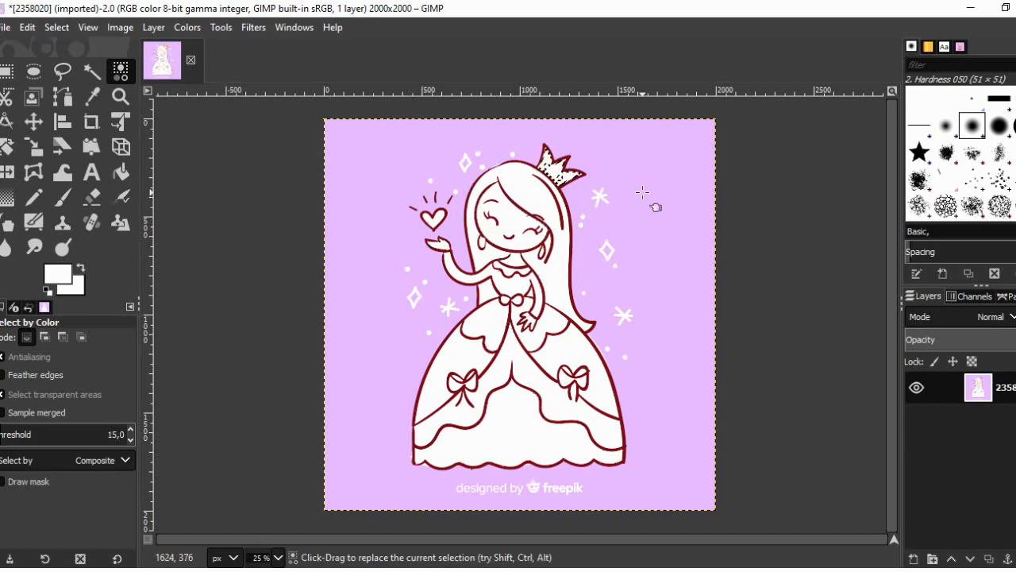
Select by color and delete the lilac background around the princess, and clear the selection.
click(643, 193)
key(Delete)
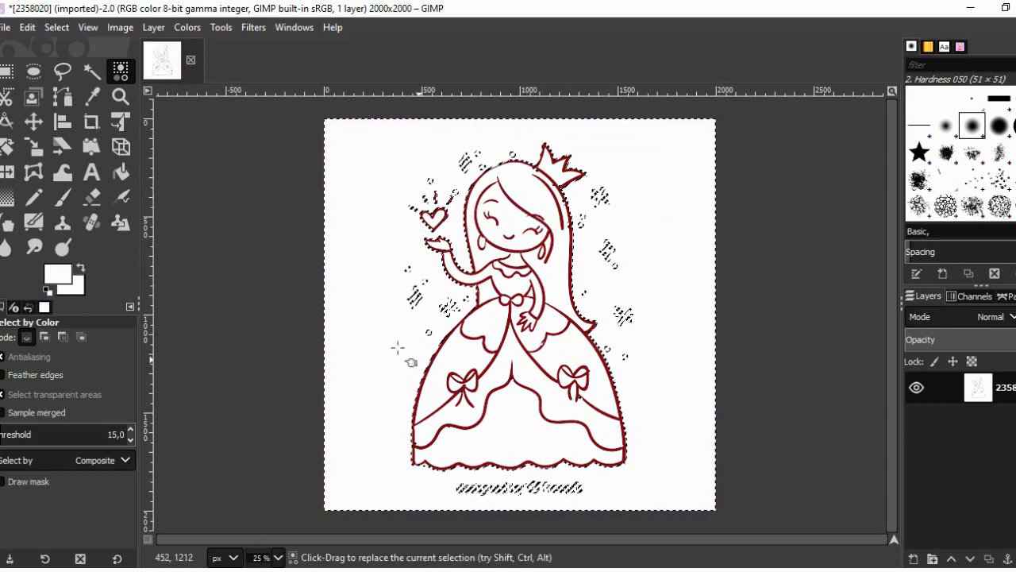
click(55, 28)
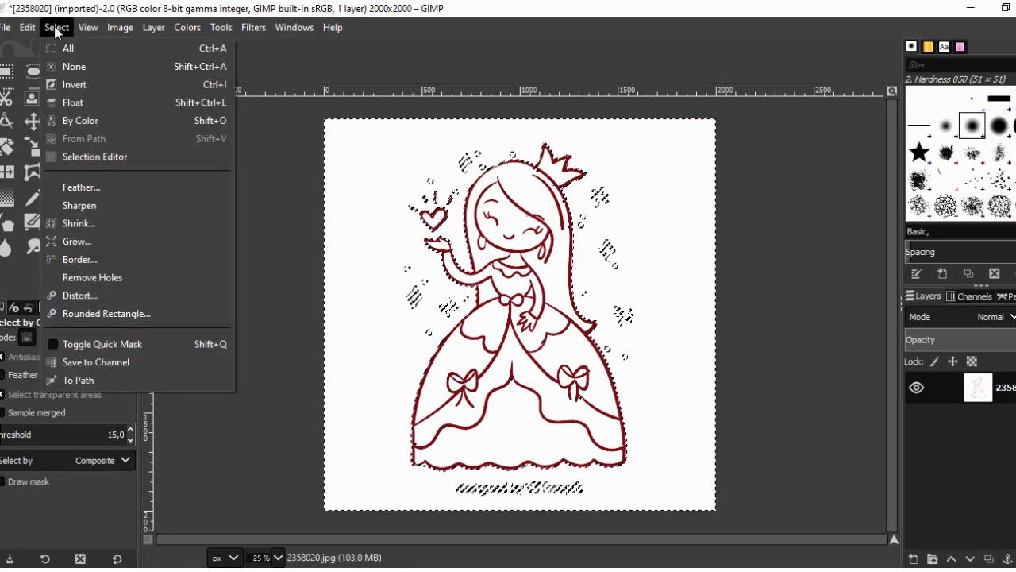
click(71, 66)
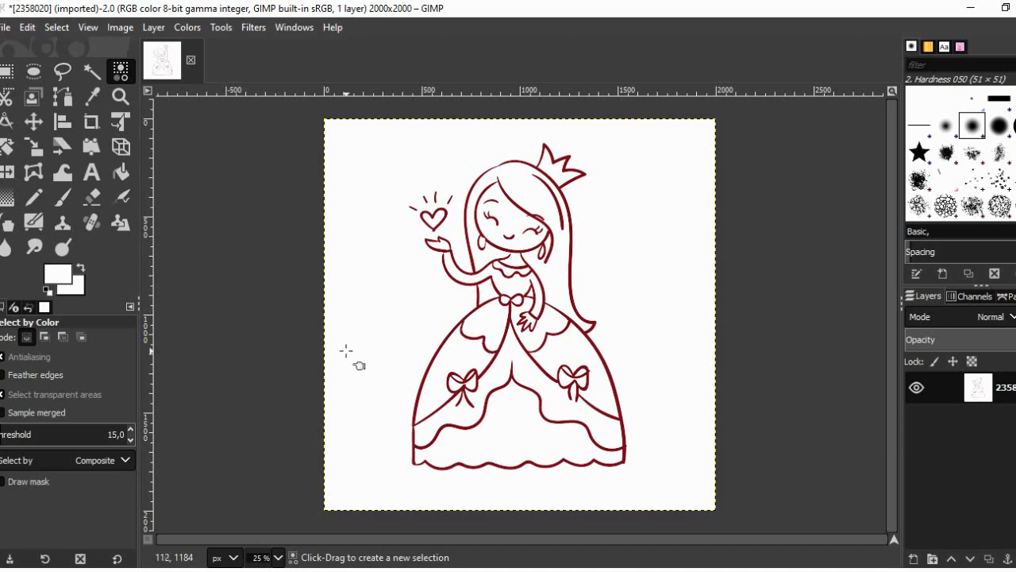
Export the princess line drawing to the Desktop as princess.jpg with the default JPEG settings.
click(4, 28)
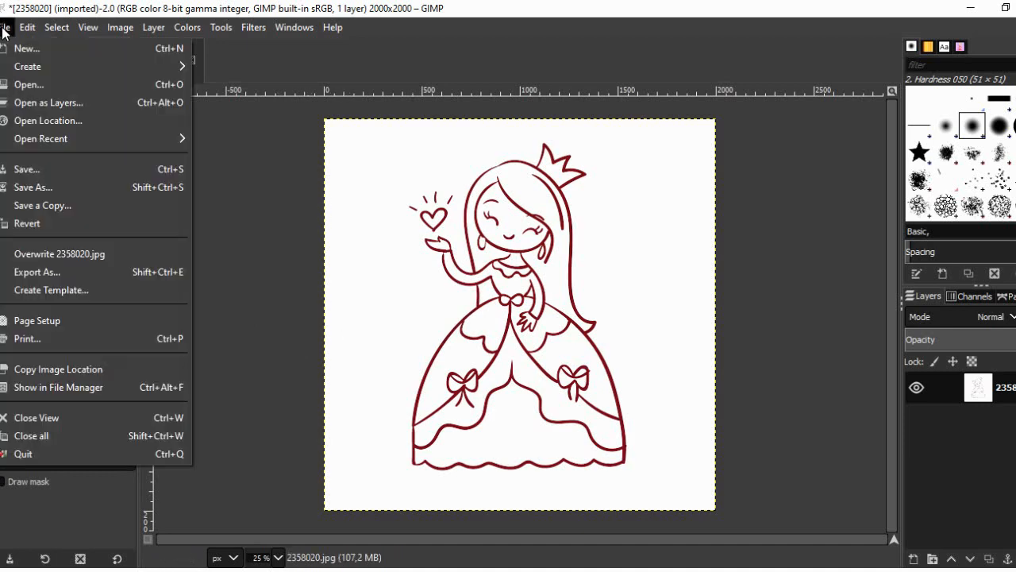
click(37, 271)
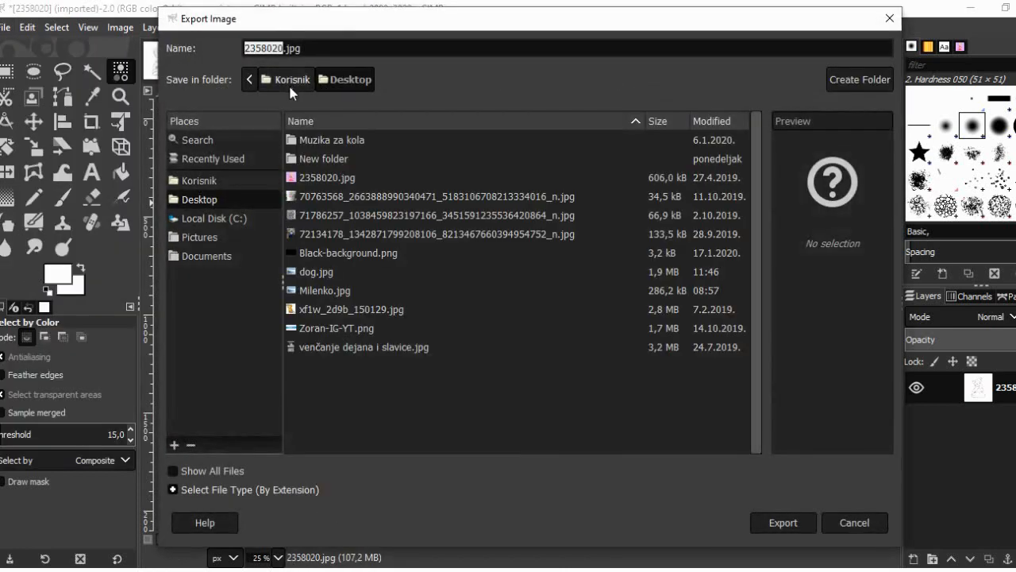
text(prin)
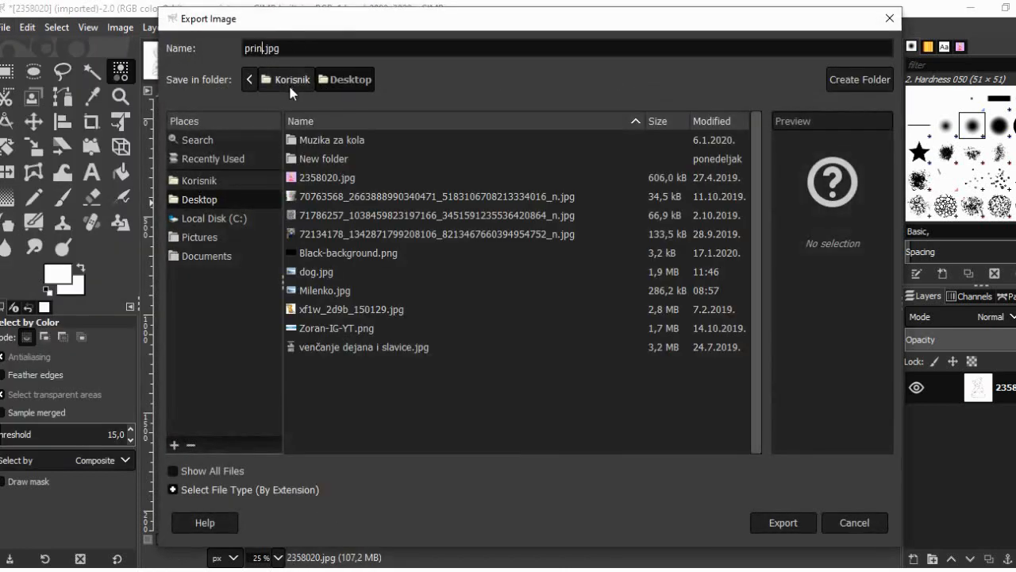
text(cess)
click(789, 520)
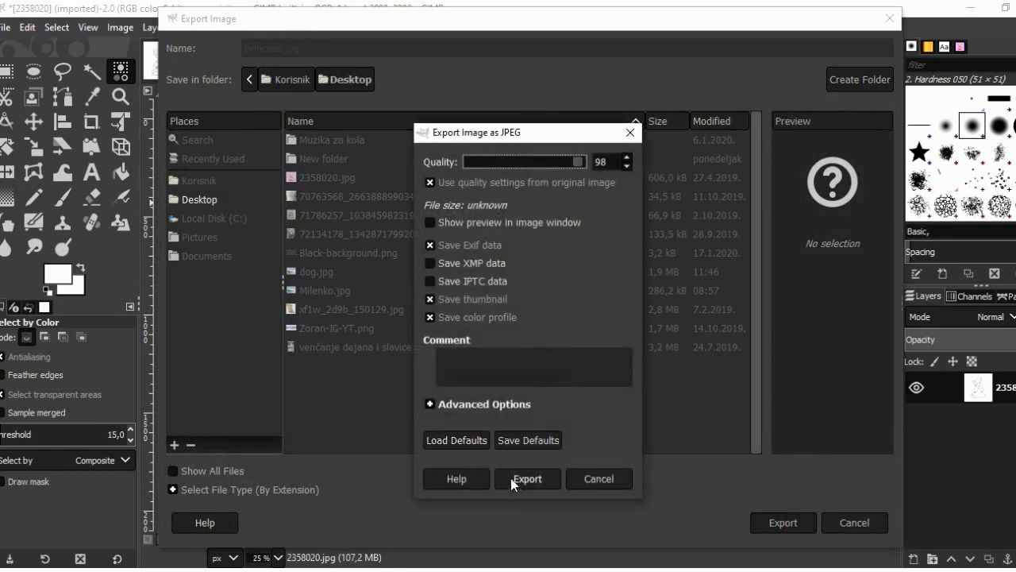
click(527, 480)
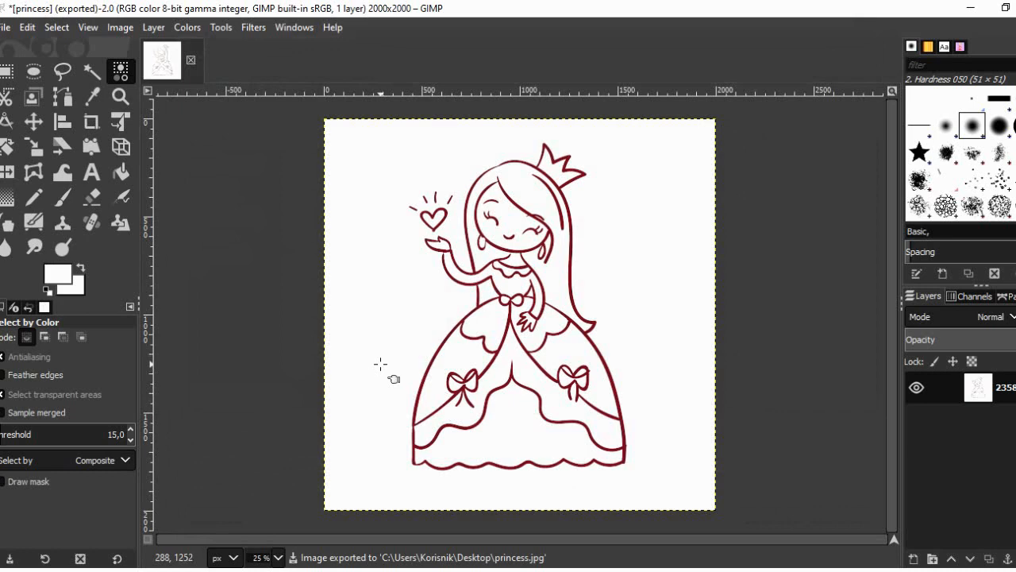
Switch to Canva in the browser and create a new design with custom dimensions of 2000 × 2000 px.
click(312, 571)
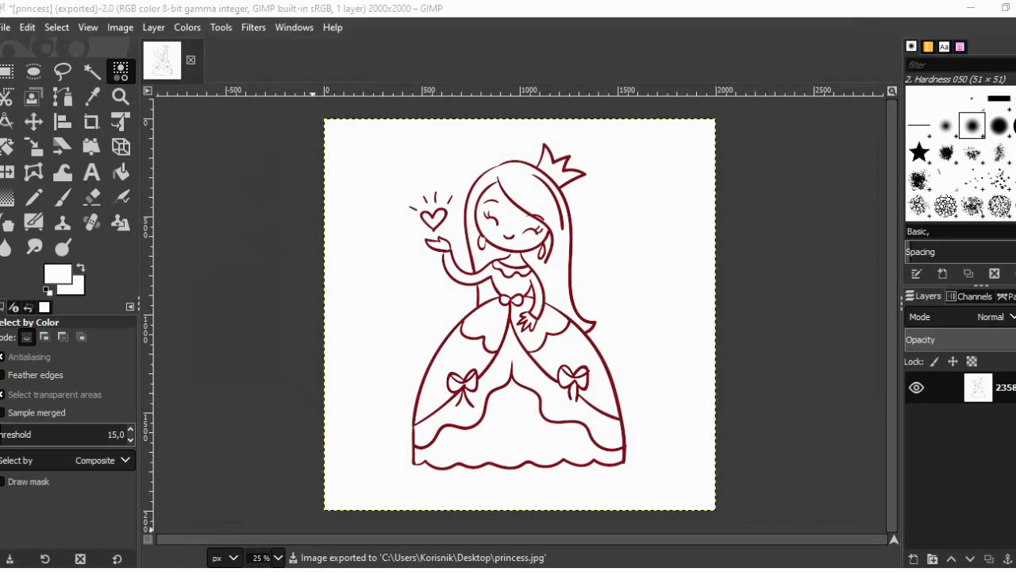
click(274, 14)
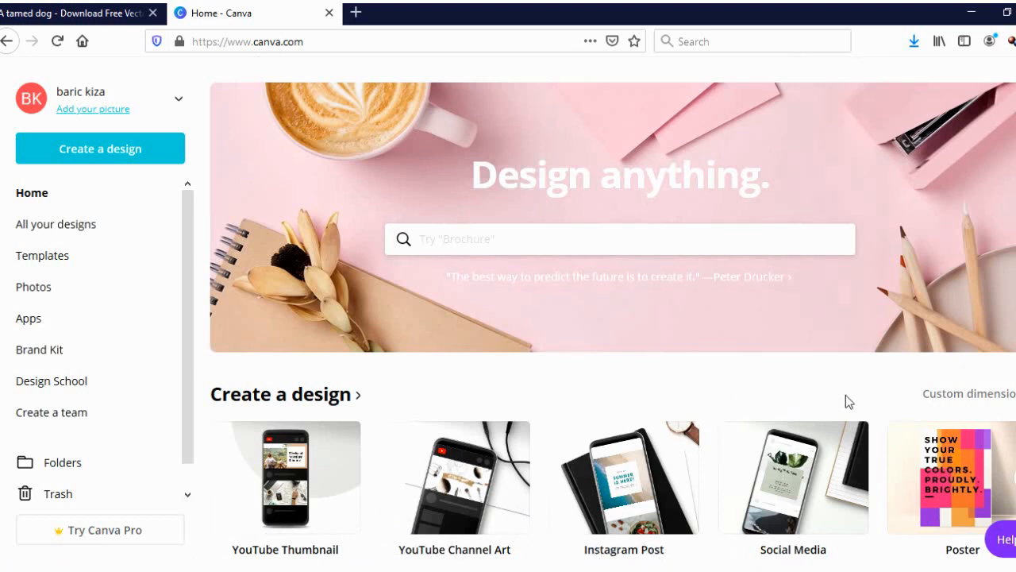
click(961, 394)
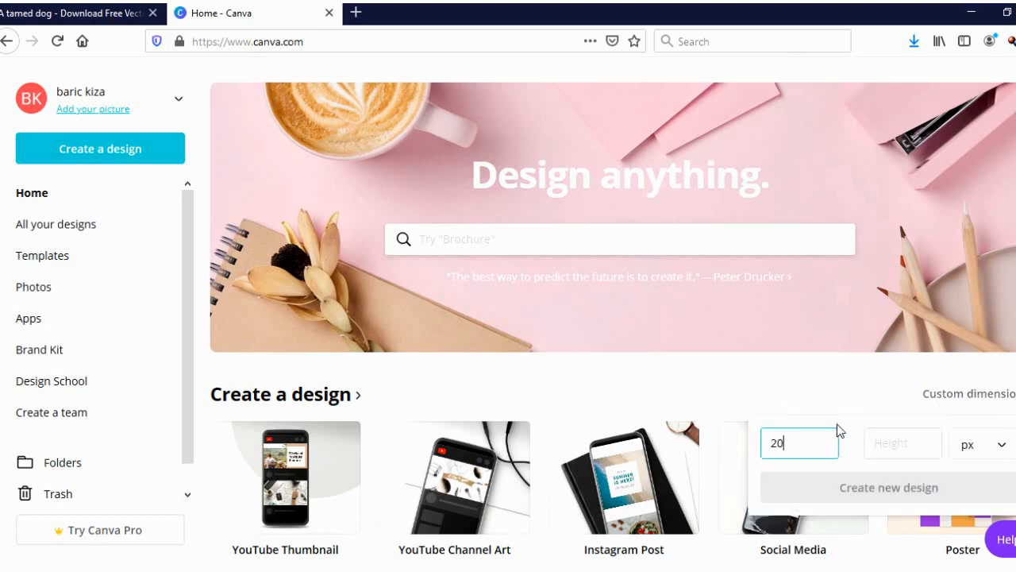
key(Tab)
text(200)
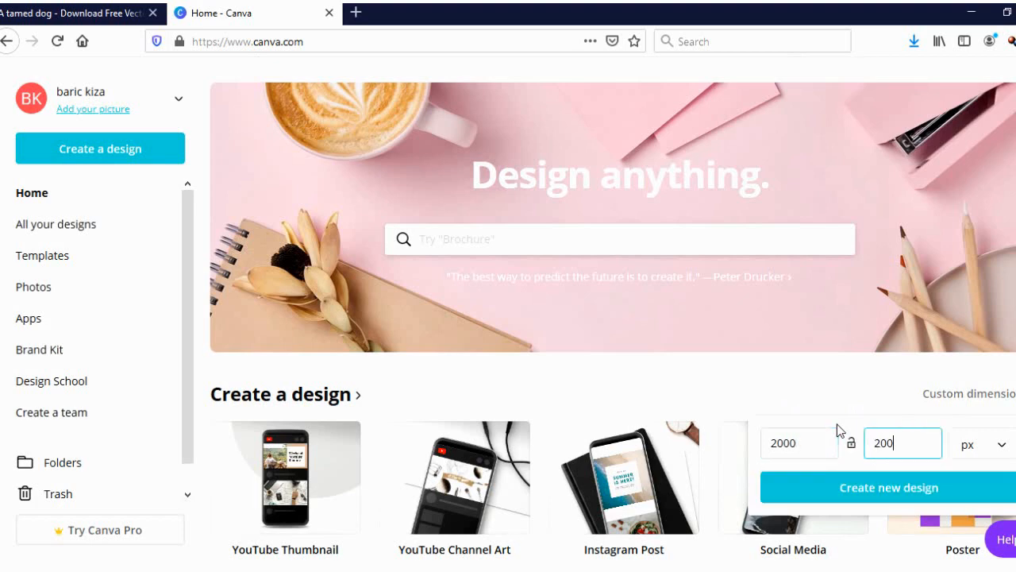
click(878, 490)
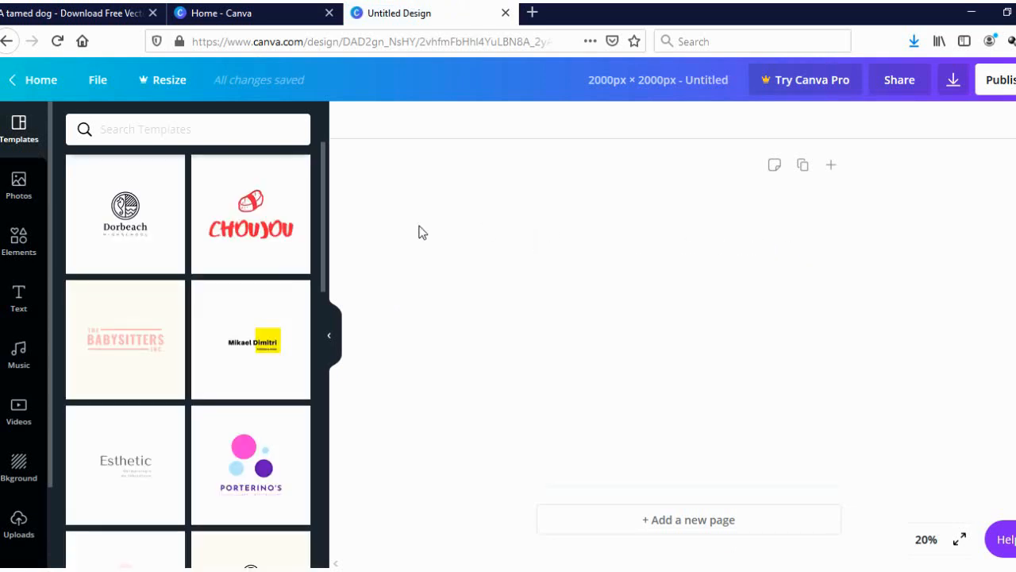
Duplicate the blank page to create a second one, and upload the dog line drawing from the Desktop.
click(802, 167)
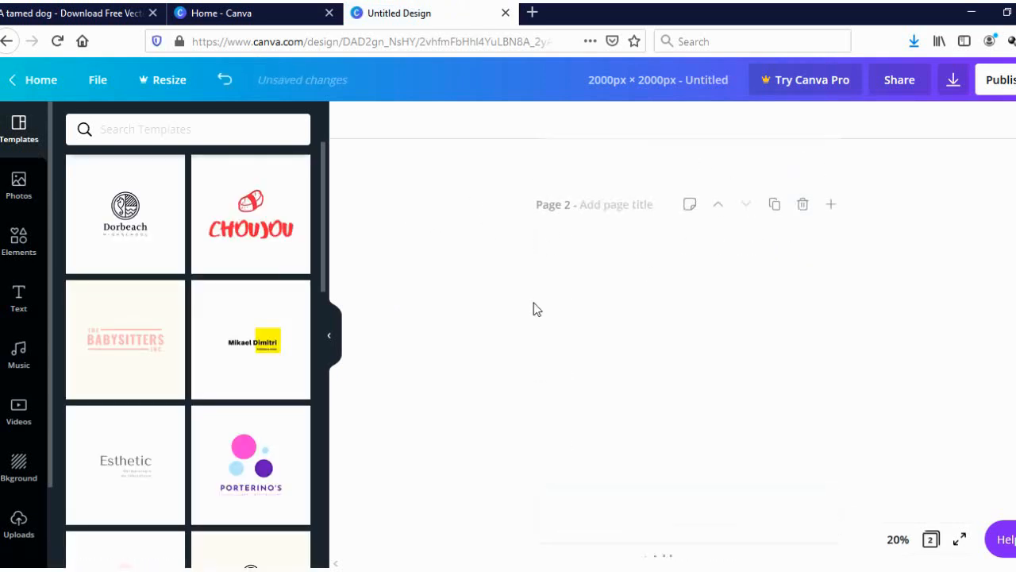
scroll(534, 309, up, 3)
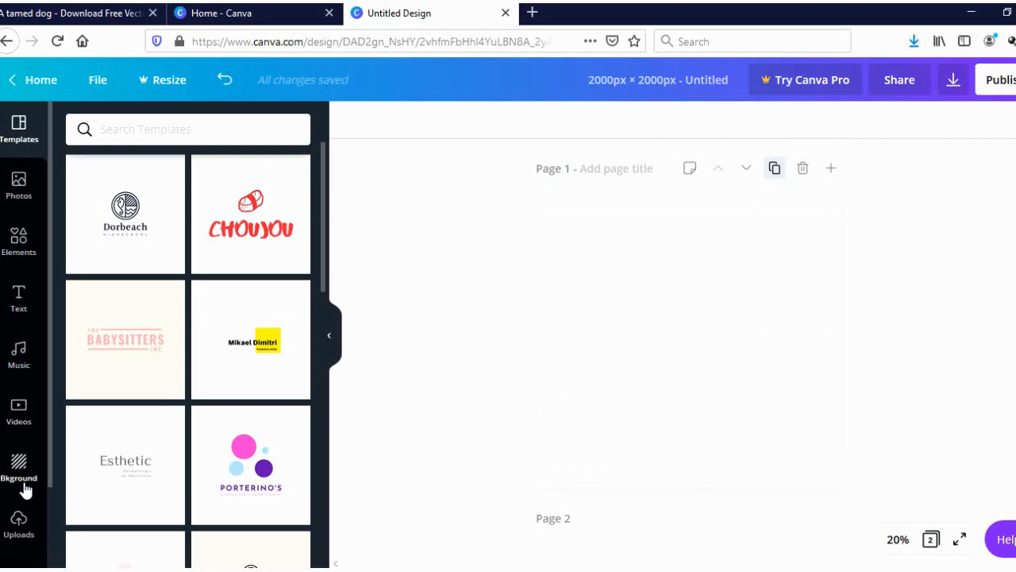
click(20, 526)
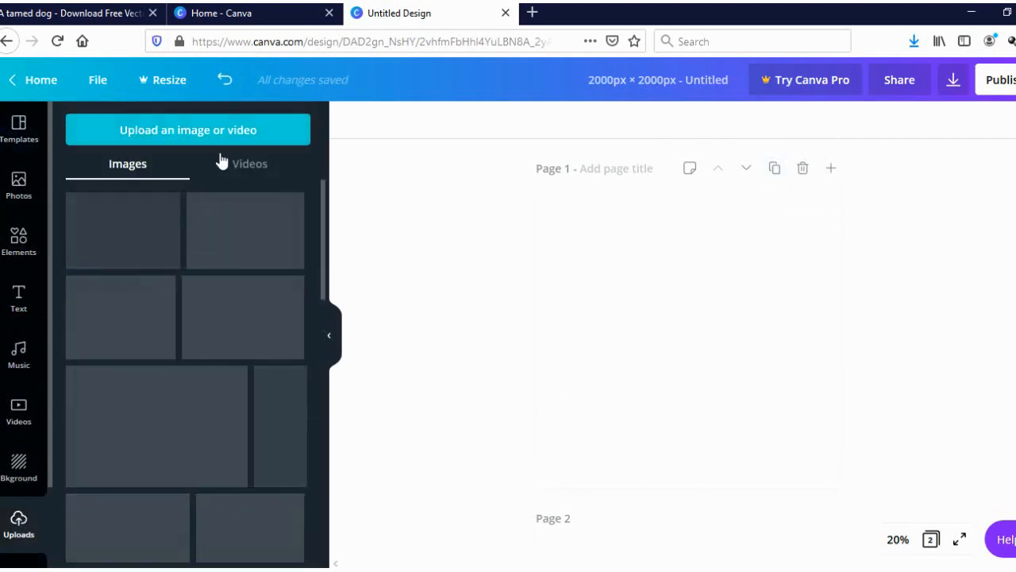
click(215, 135)
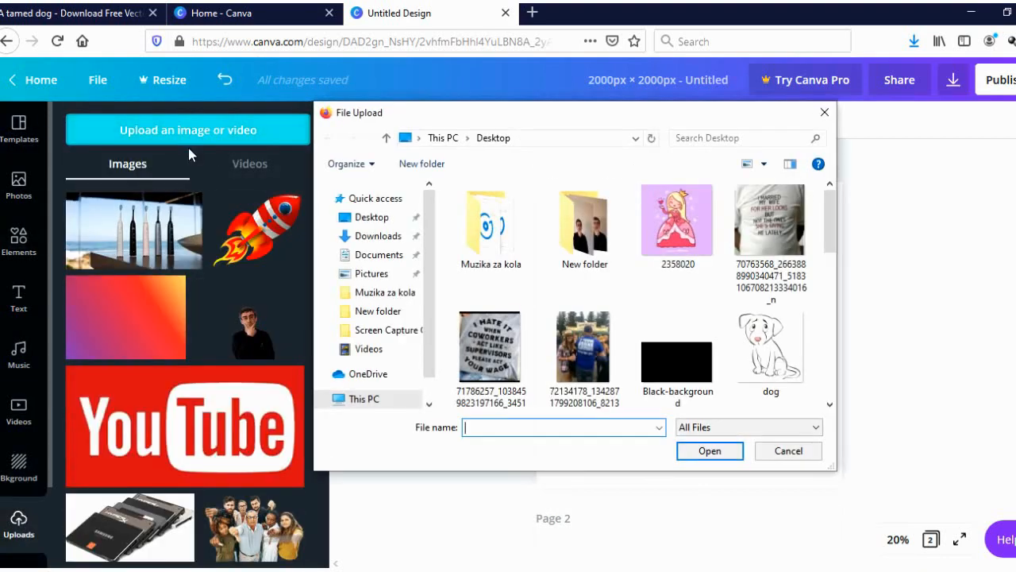
click(673, 233)
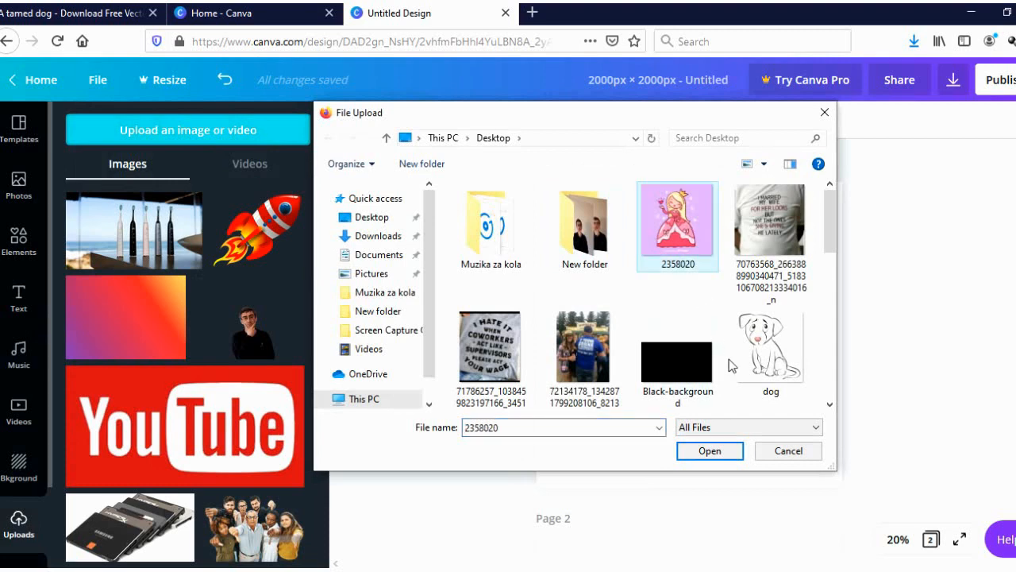
click(765, 355)
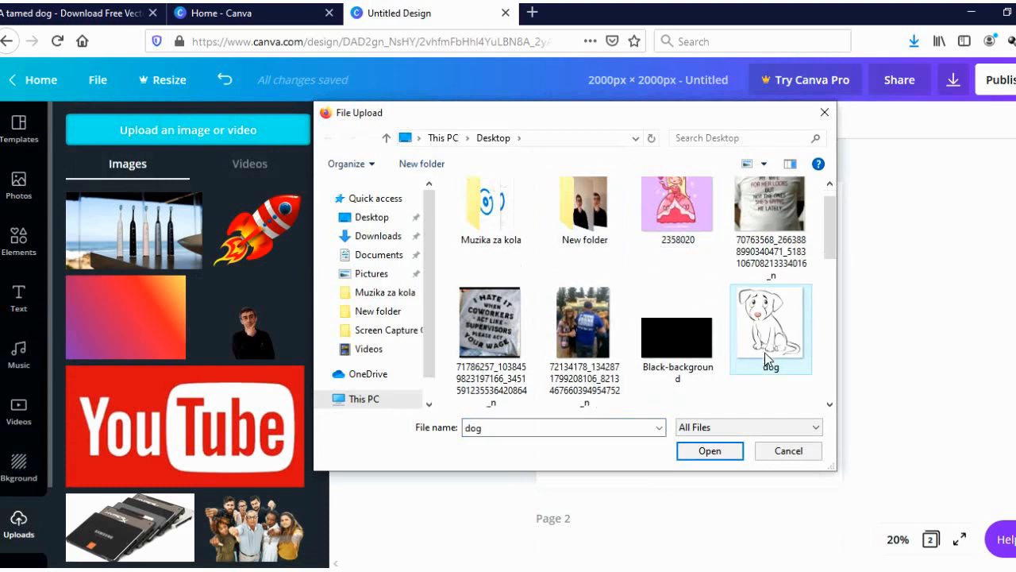
click(717, 457)
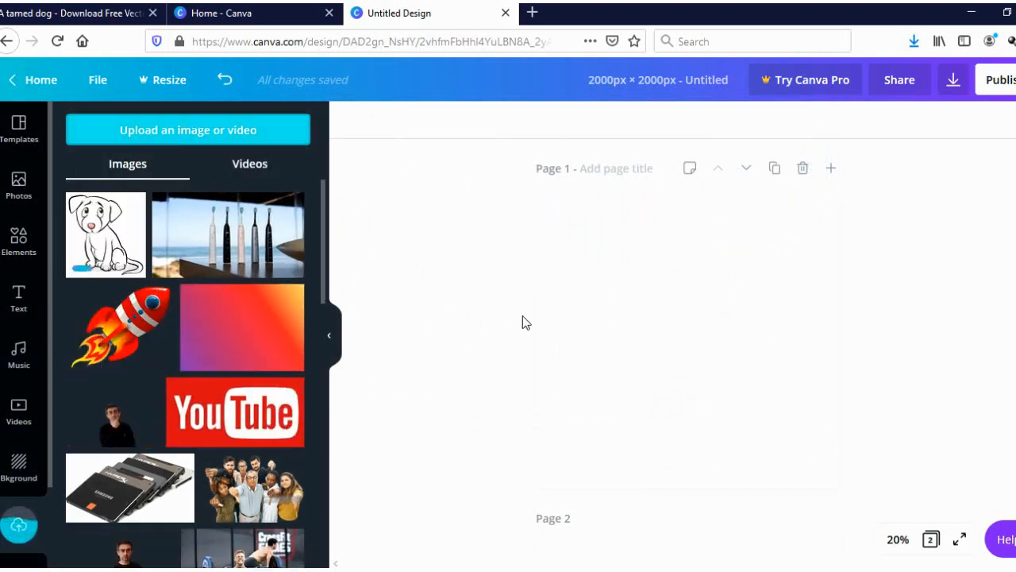
Upload the princess line drawing from the Desktop.
click(188, 129)
drag(827, 232, 825, 295)
click(491, 329)
click(706, 449)
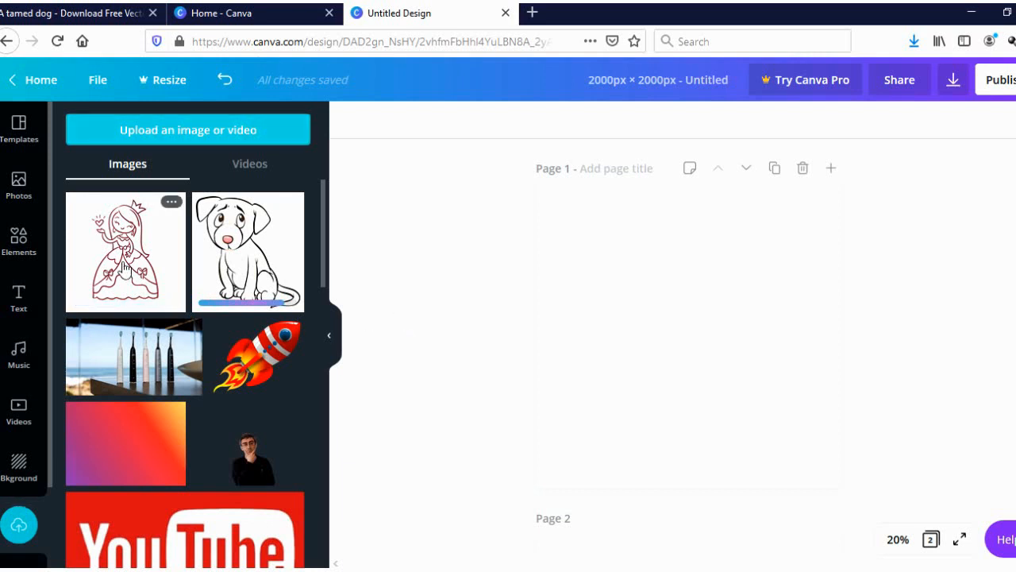
Place the princess drawing on page 1 and the dog drawing on page 2, leaving empty space above the dog.
click(123, 266)
scroll(512, 401, down, 3)
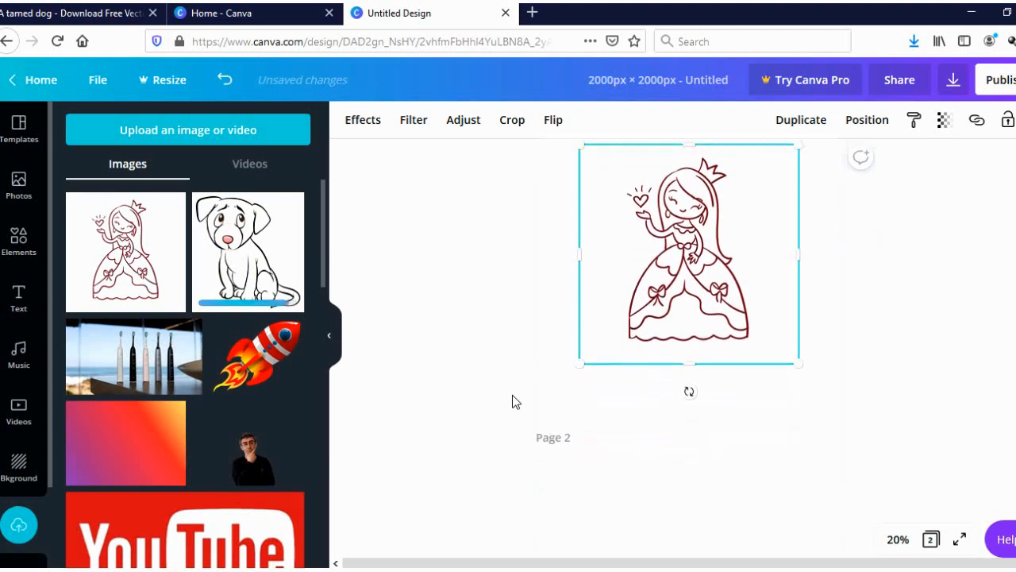
click(242, 266)
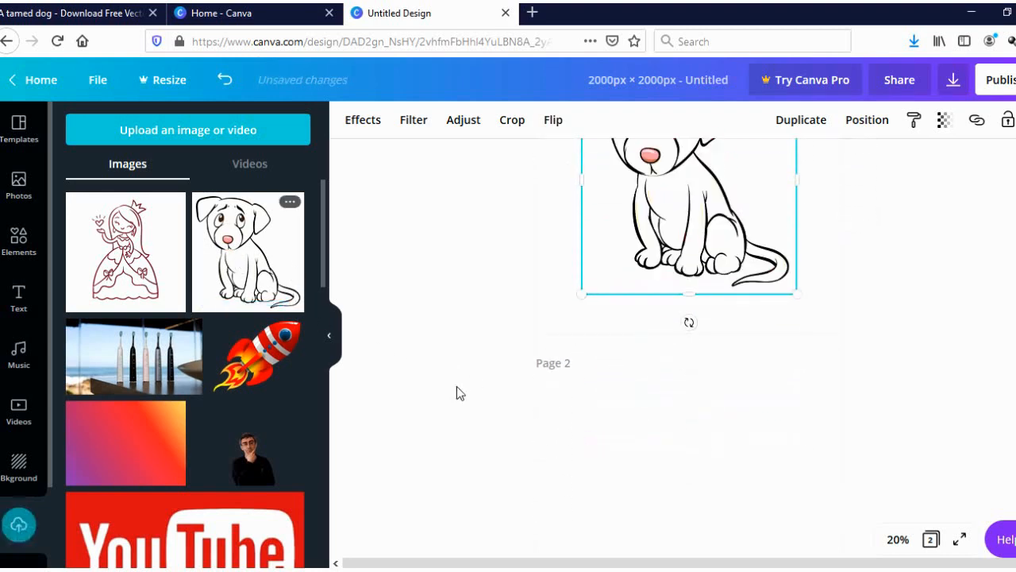
scroll(709, 393, up, 1)
drag(664, 312, 670, 501)
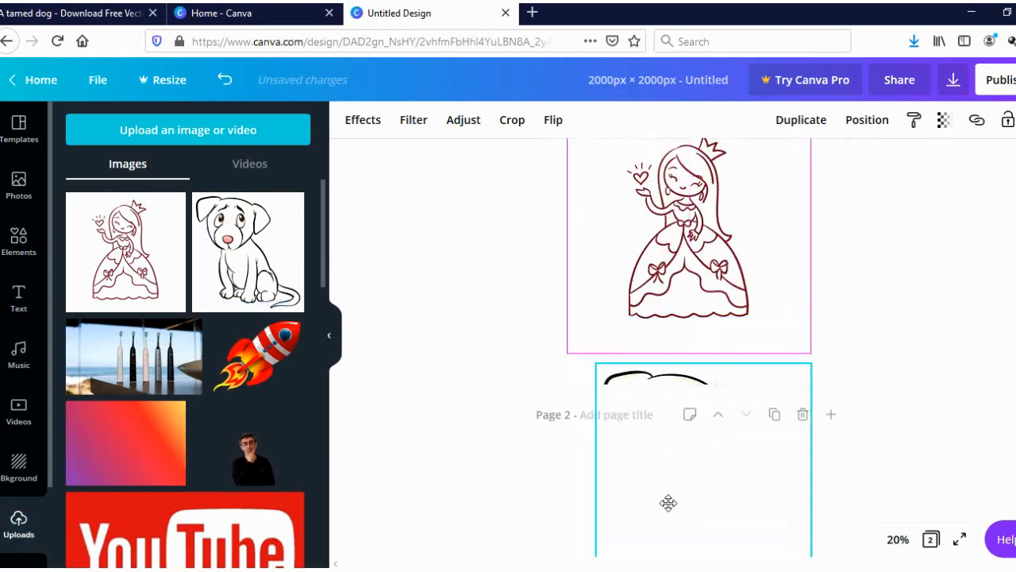
scroll(885, 406, down, 5)
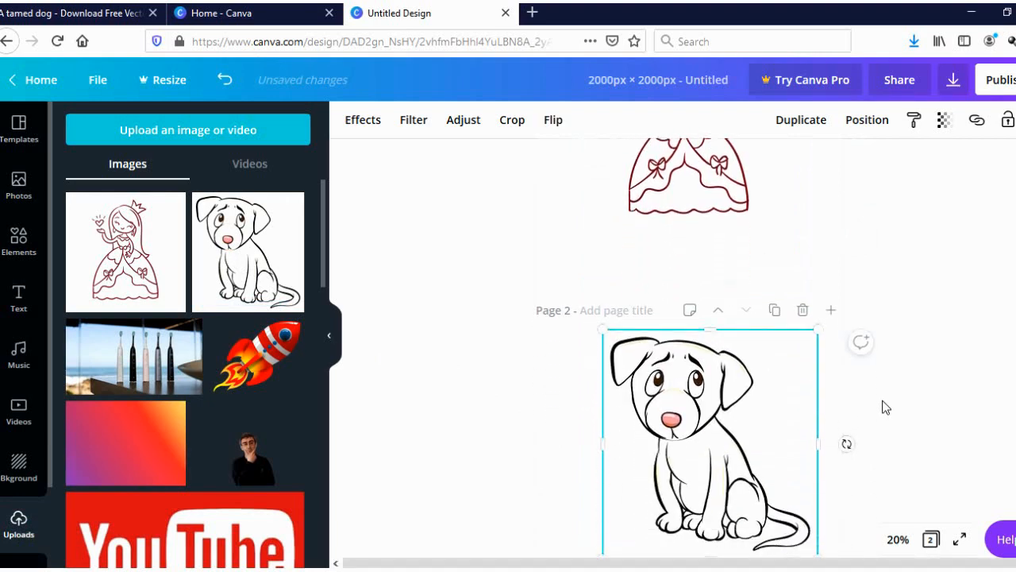
drag(674, 317, 659, 387)
Enlarge the princess drawing to about 1,654 × 1,654 px and position it near the lower edge of page 1.
scroll(842, 363, up, 6)
drag(701, 291, 701, 336)
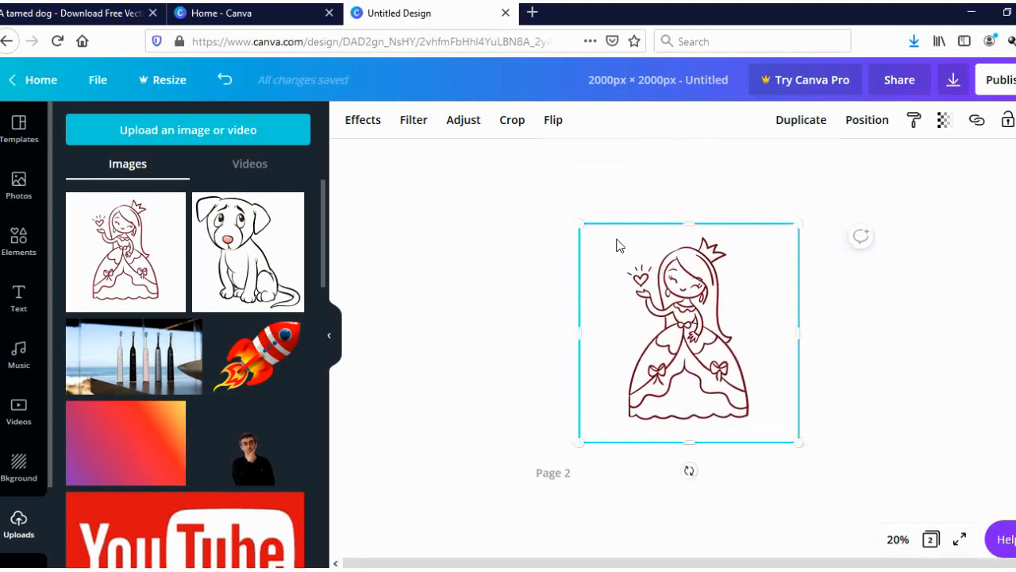
drag(549, 196, 545, 193)
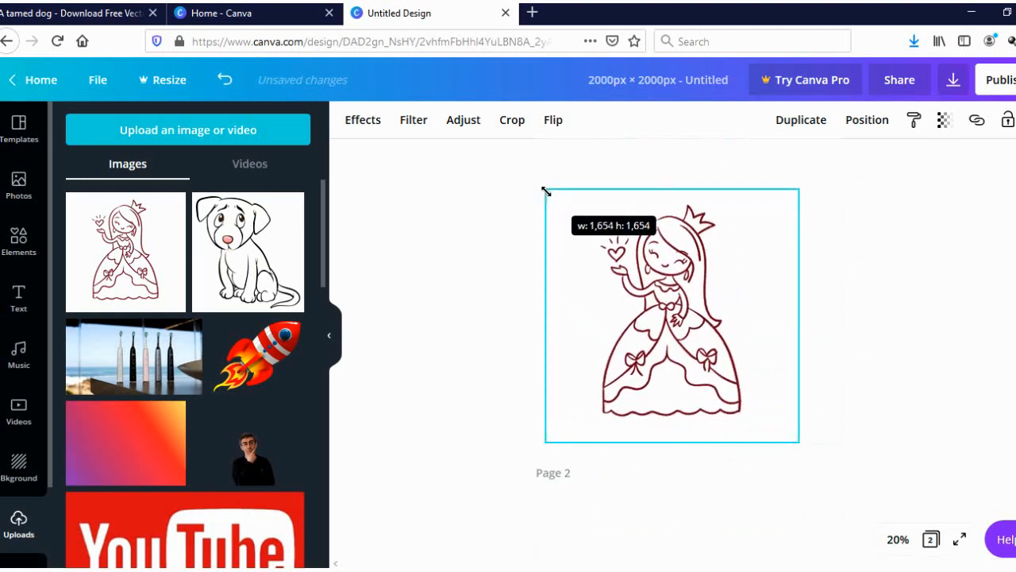
drag(661, 324, 675, 324)
scroll(911, 357, up, 1)
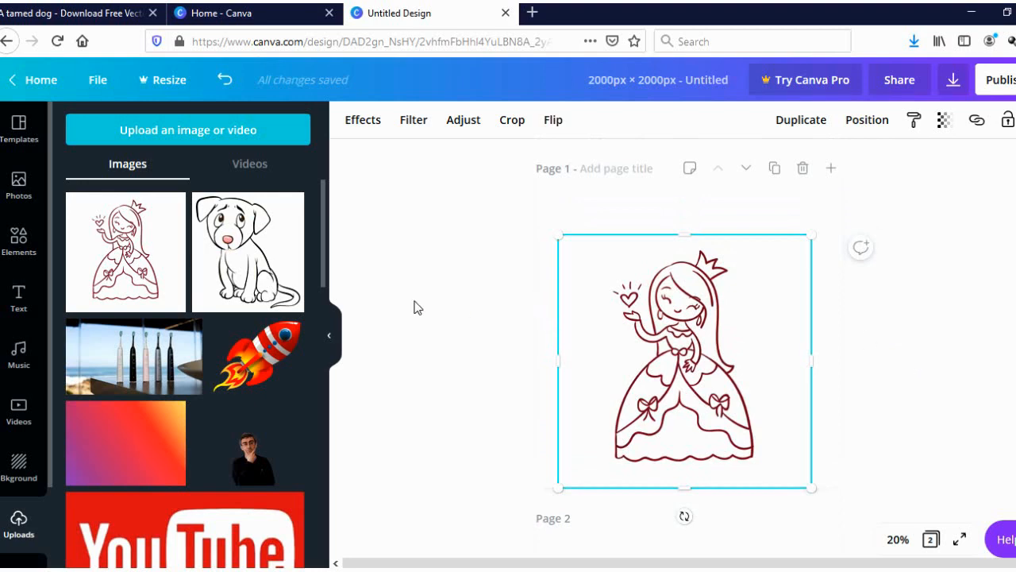
Add the "welcome little one!" font combination to the princess page and enlarge it to a heading font size of about 212.
click(19, 310)
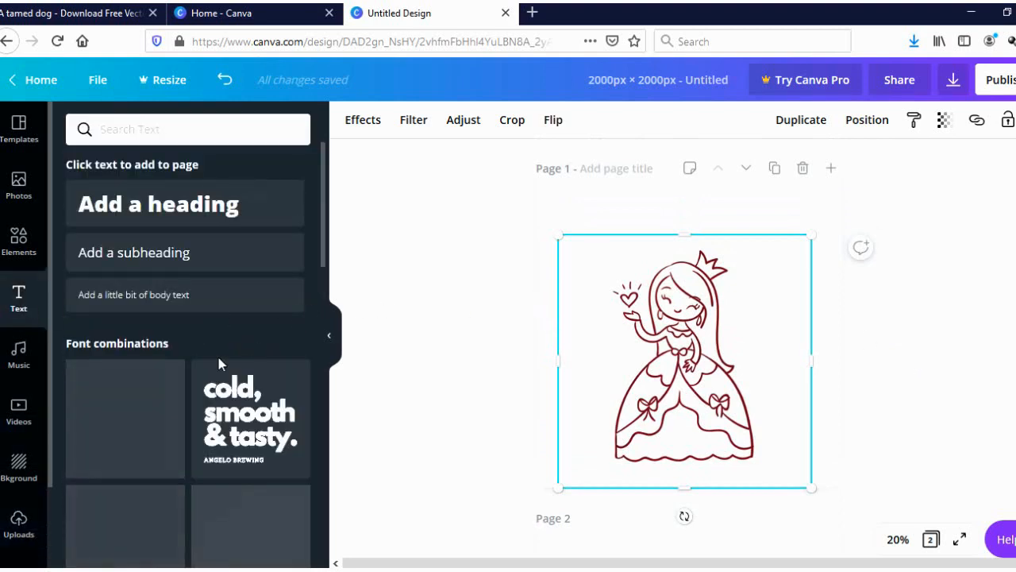
scroll(207, 413, down, 2)
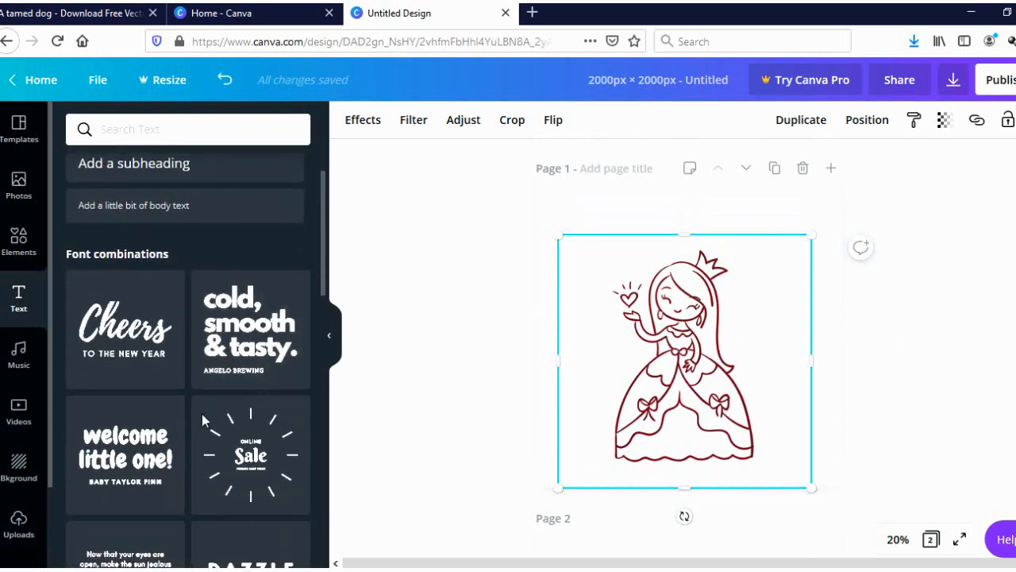
click(136, 454)
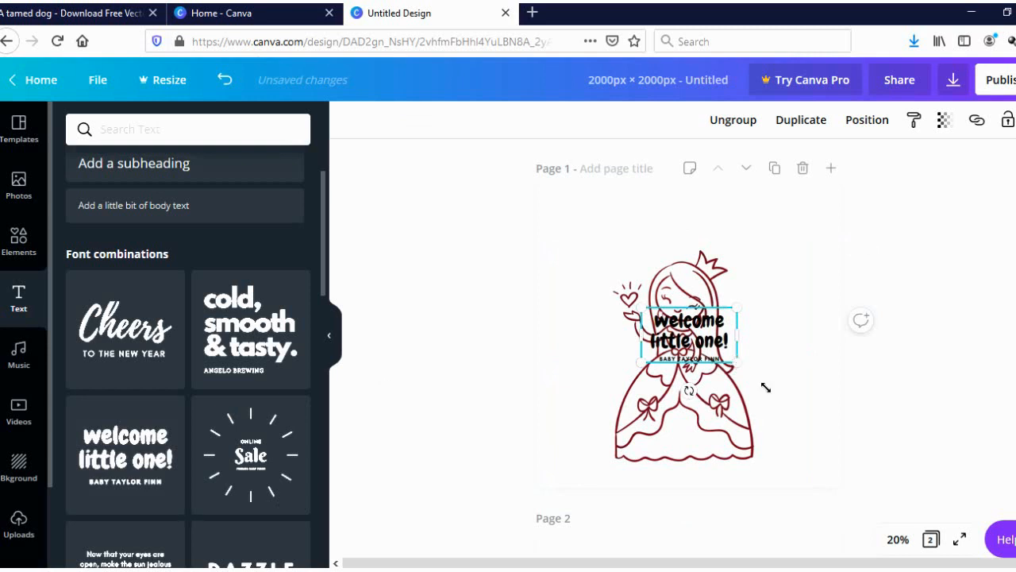
drag(765, 387, 838, 437)
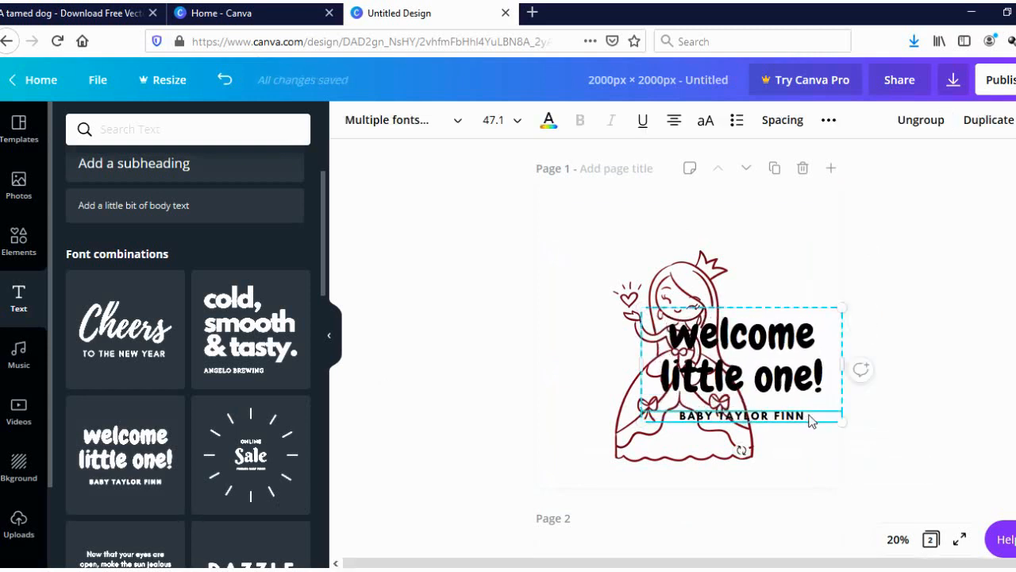
Delete the small subtitle text under the "welcome little one!" heading.
click(810, 417)
drag(706, 417, 672, 420)
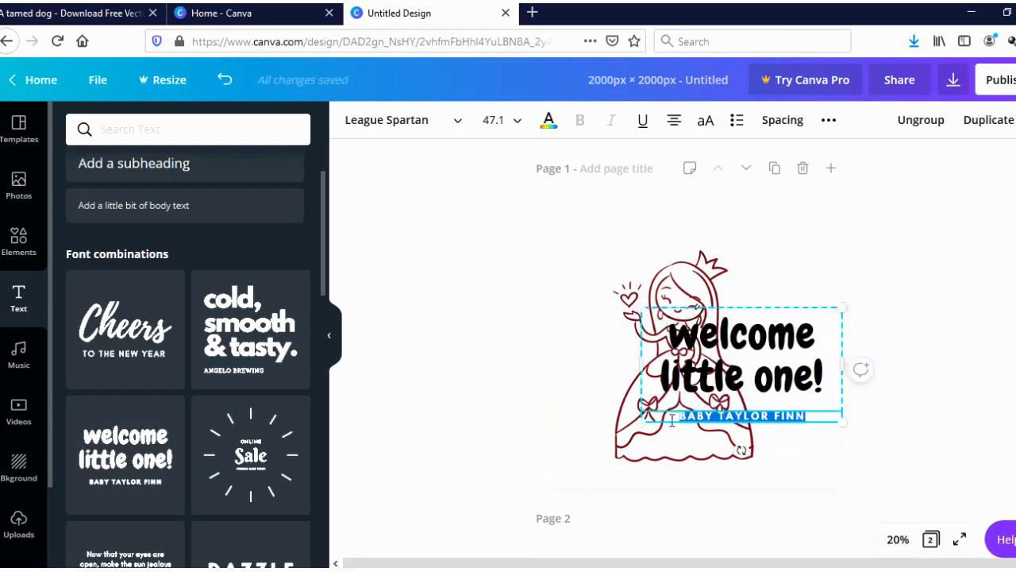
key(BackSpace)
key(BackSpace)
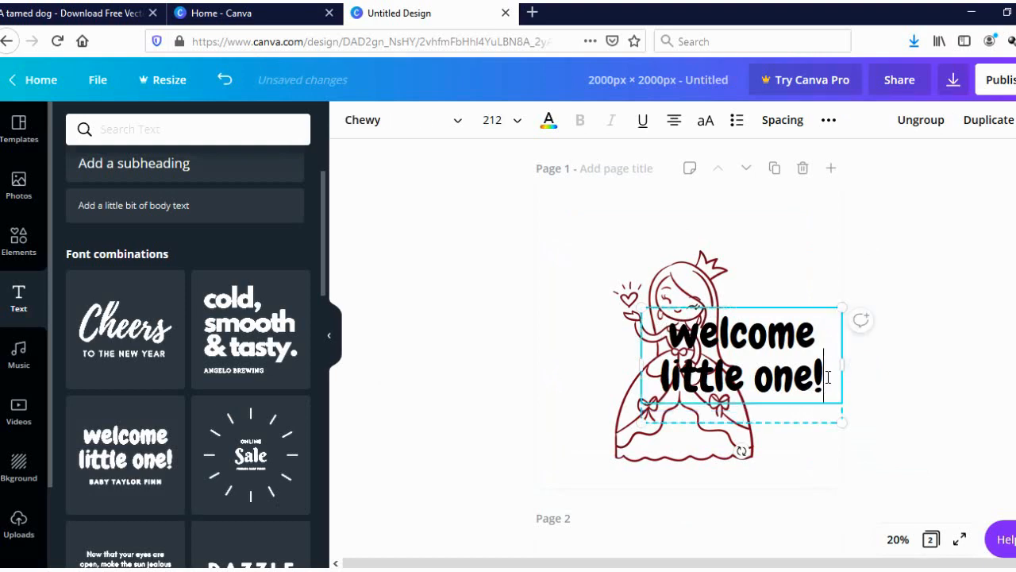
Replace the heading text with "princess" and move the text group above the princess drawing.
drag(826, 385, 671, 338)
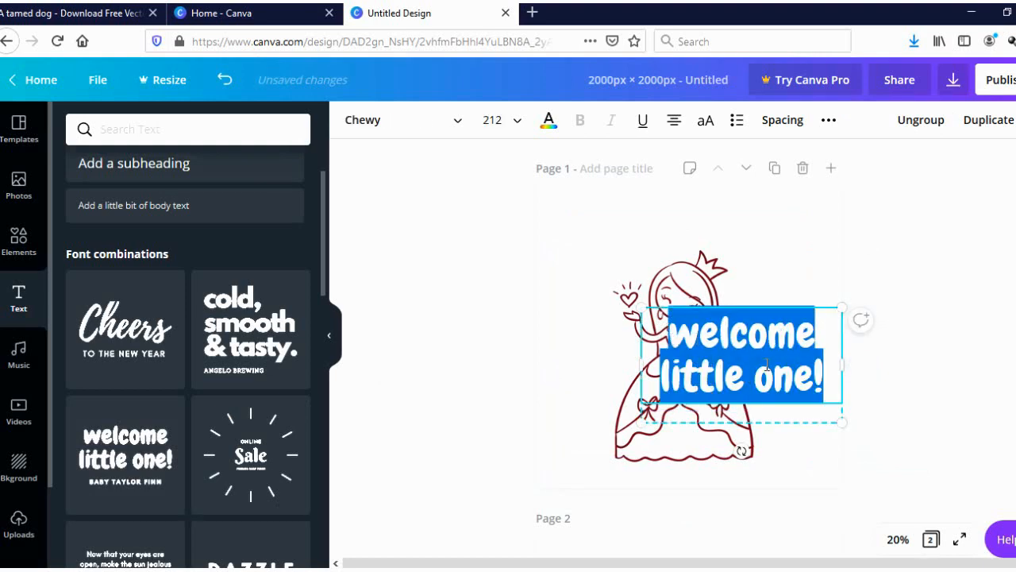
key(BackSpace)
drag(761, 388, 701, 252)
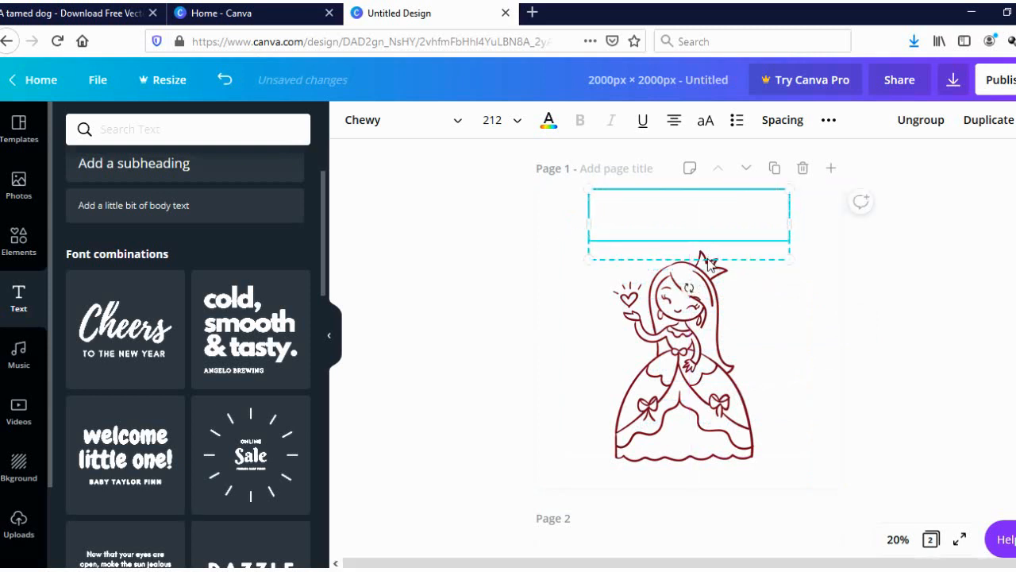
text(pro)
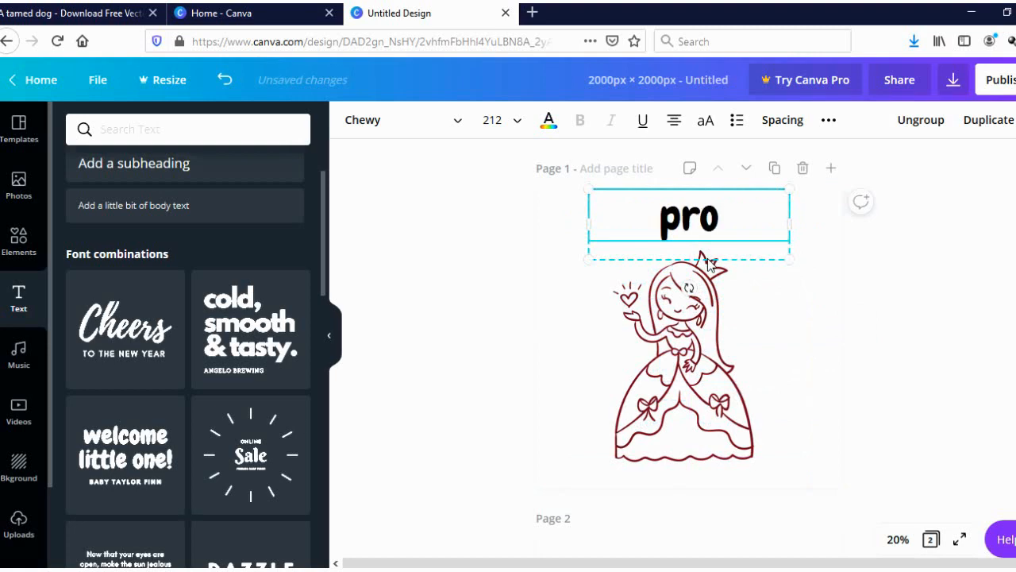
key(BackSpace)
text(incess)
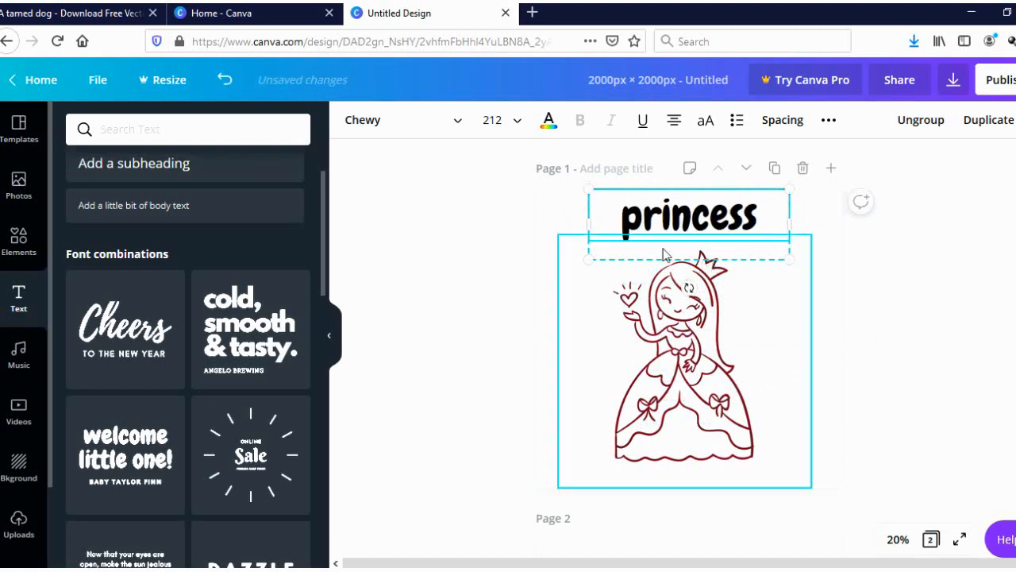
Color the "princess" heading dark blue and enlarge it to a font size of about 269.
drag(587, 189, 566, 181)
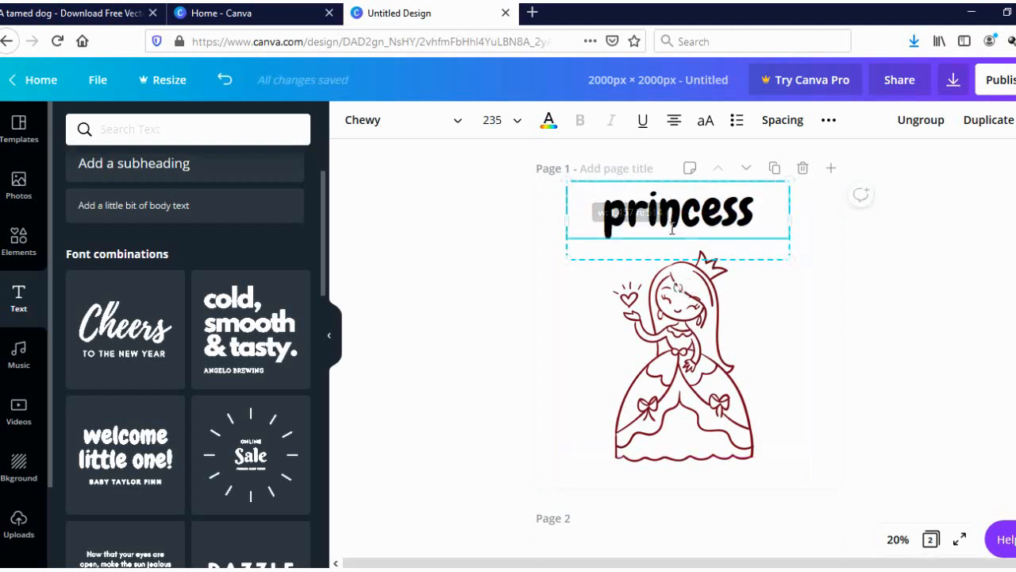
click(548, 121)
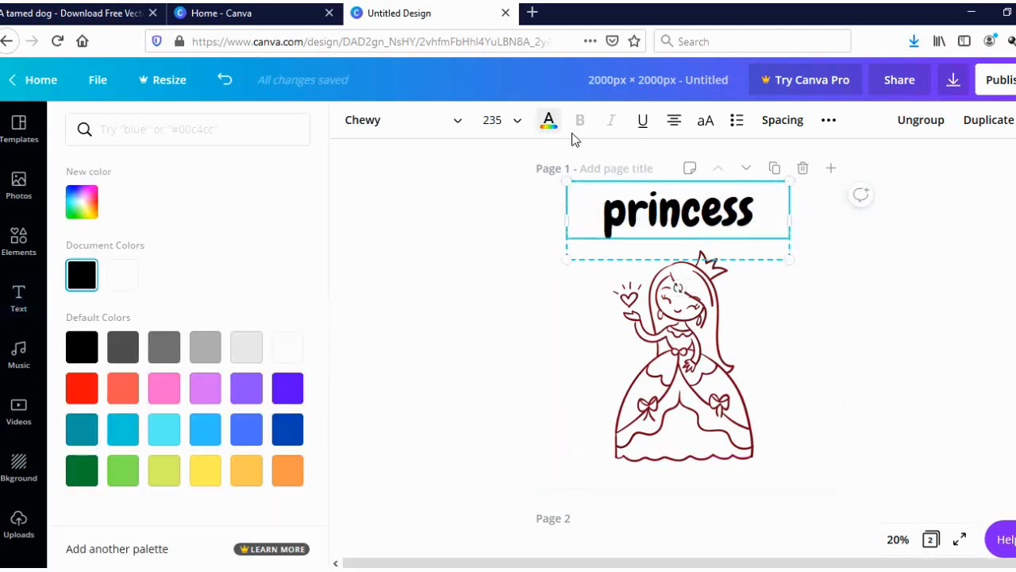
click(84, 391)
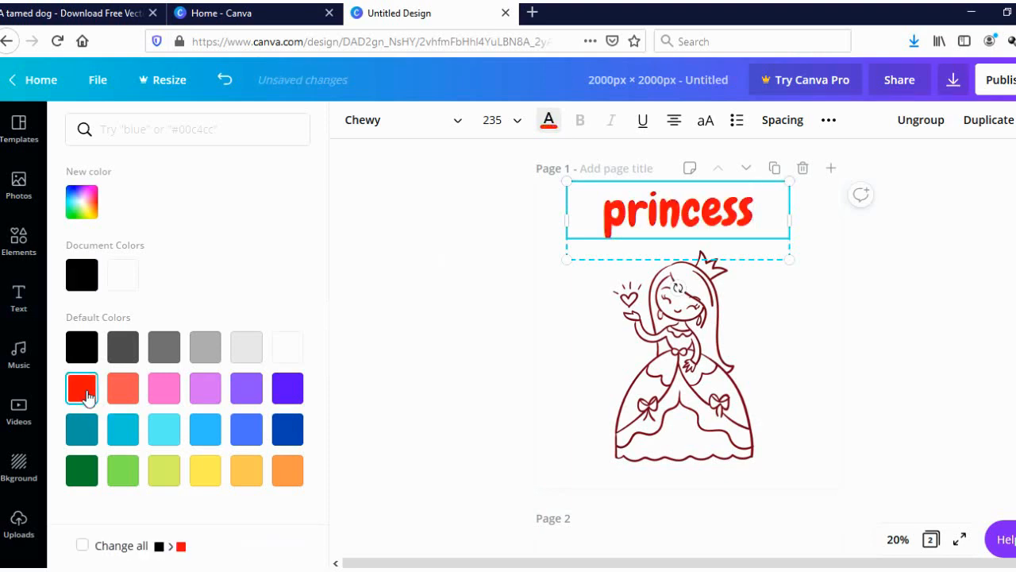
click(206, 389)
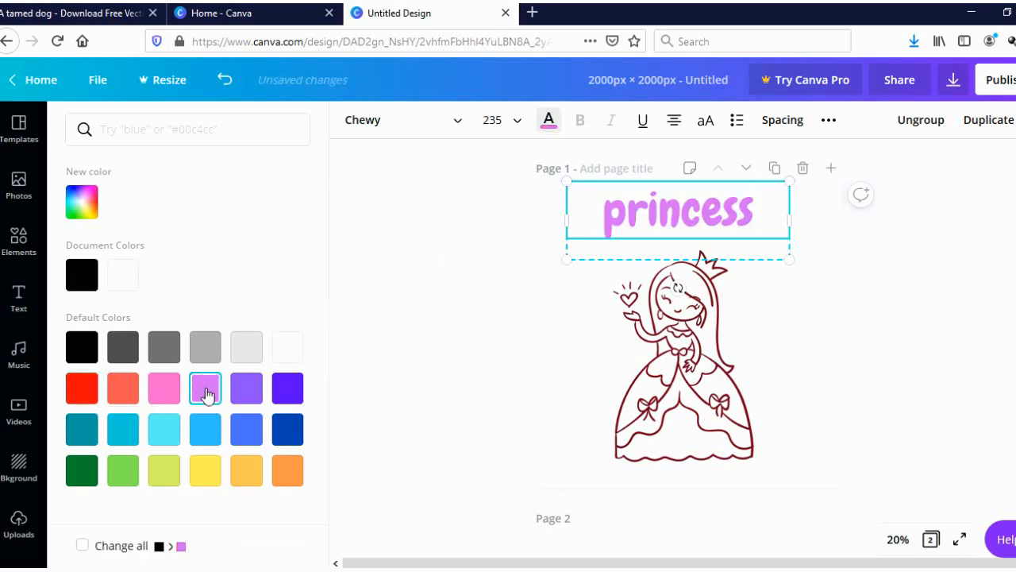
click(286, 440)
drag(786, 260, 821, 272)
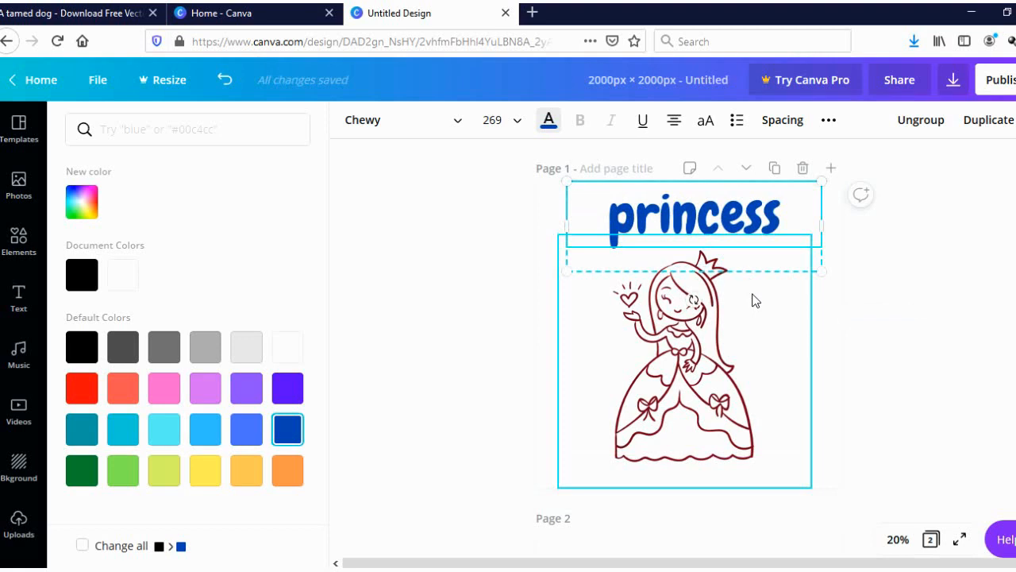
Add the "welcome little one!" font combination to the dog page, move it above the dog and enlarge its heading to about 174.
scroll(747, 310, down, 3)
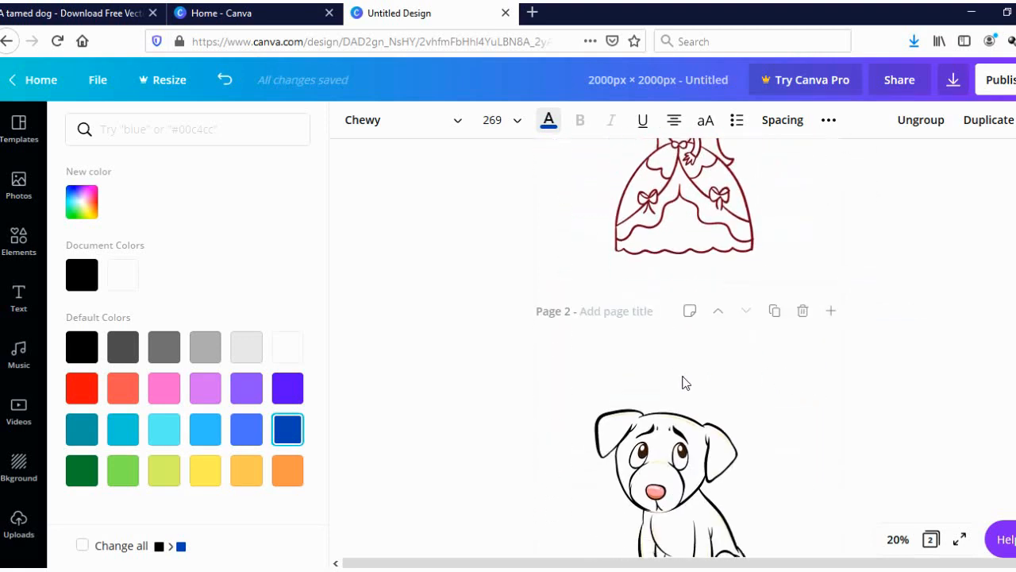
click(691, 366)
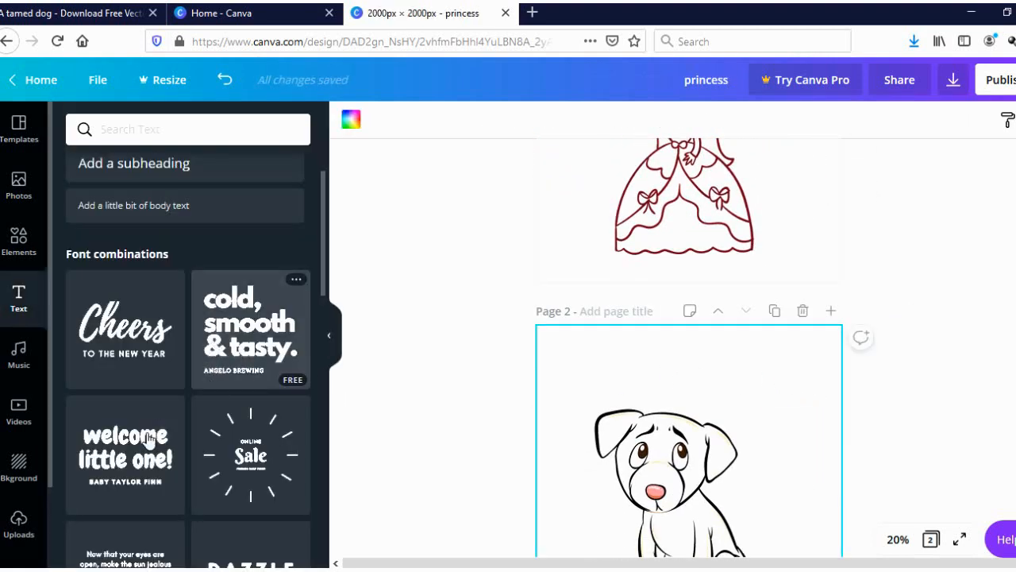
scroll(232, 388, down, 1)
scroll(233, 397, down, 4)
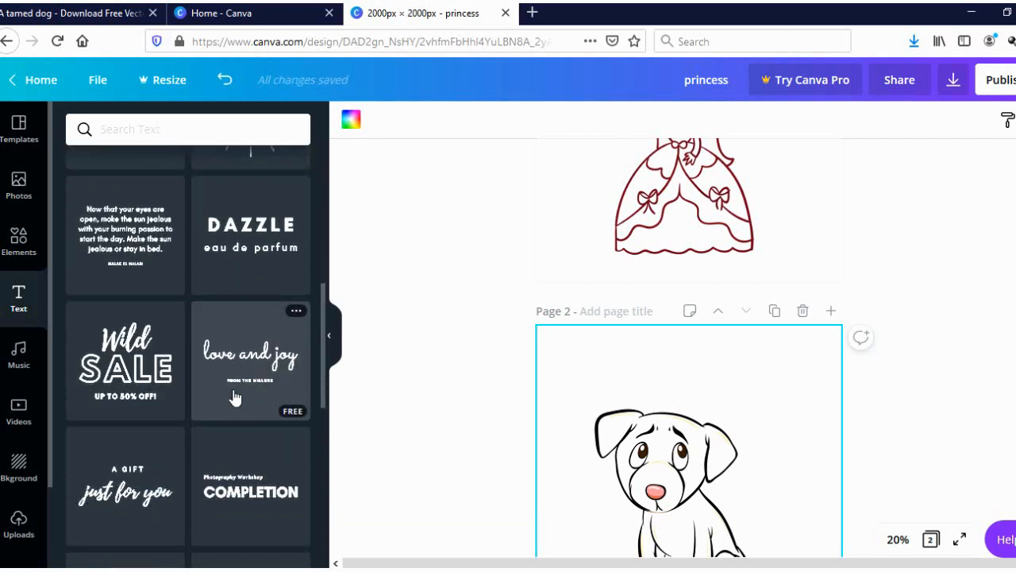
scroll(236, 397, down, 3)
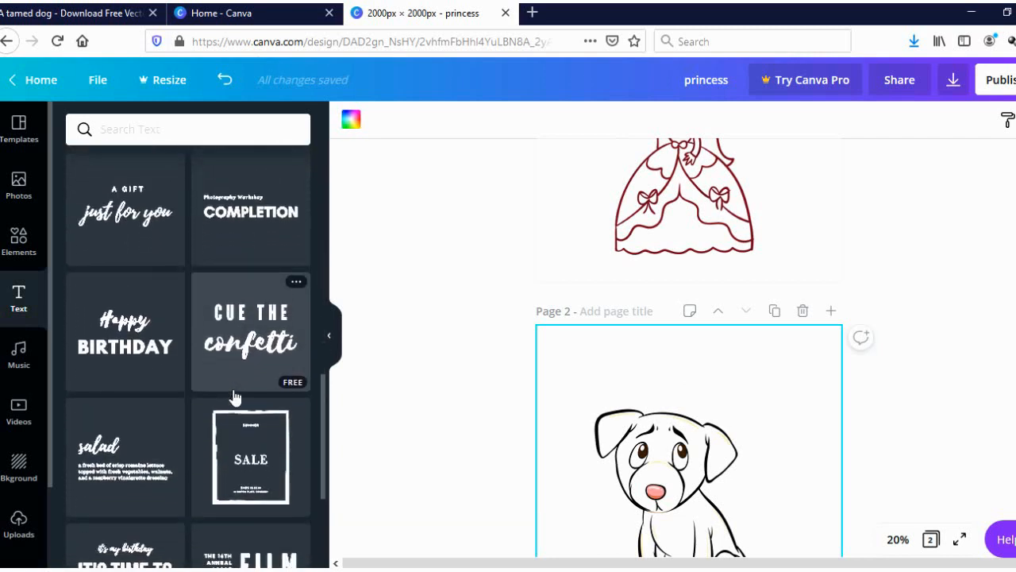
scroll(236, 397, down, 2)
scroll(235, 397, down, 1)
scroll(235, 397, up, 10)
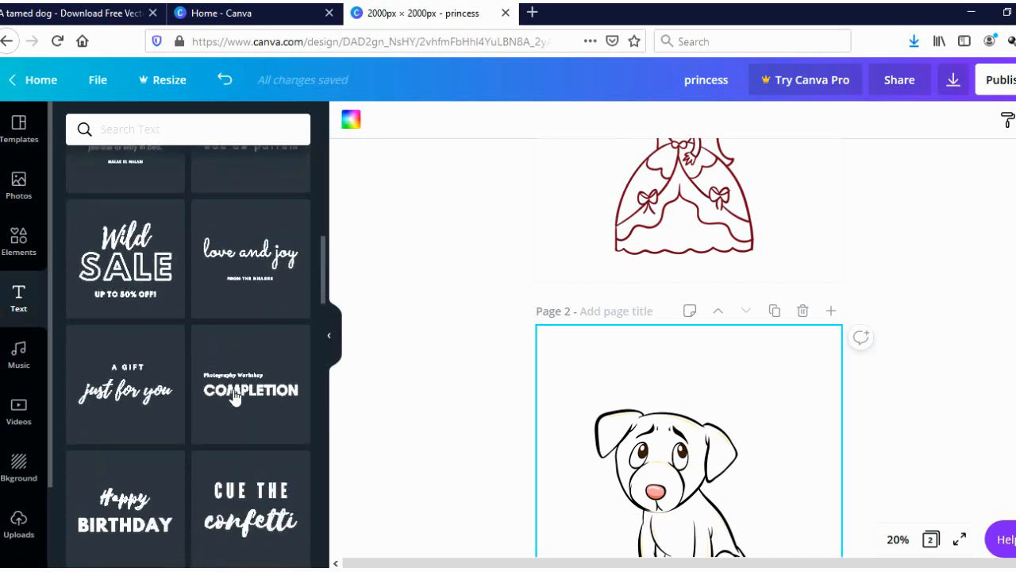
scroll(232, 386, up, 1)
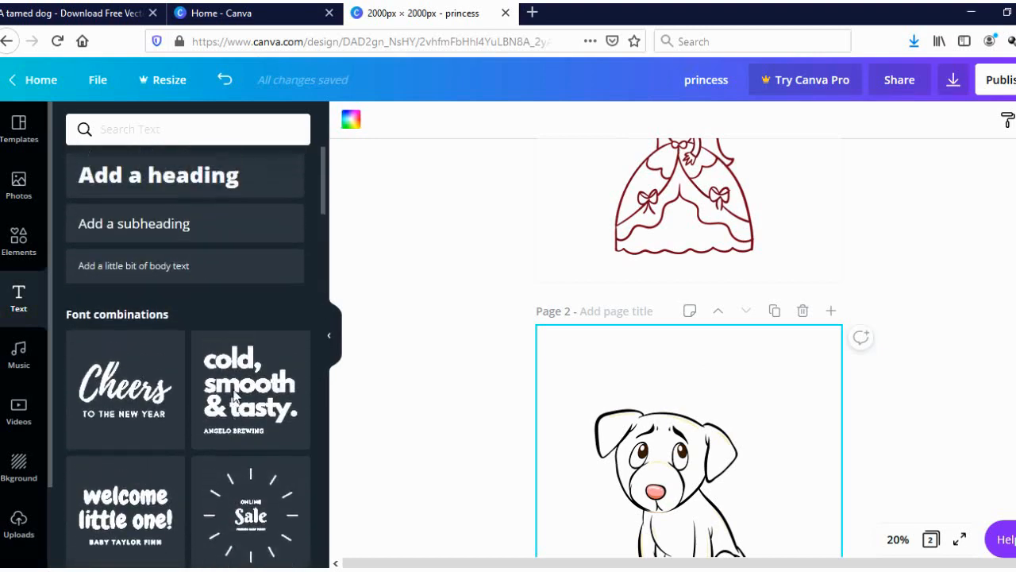
scroll(191, 381, down, 2)
click(136, 378)
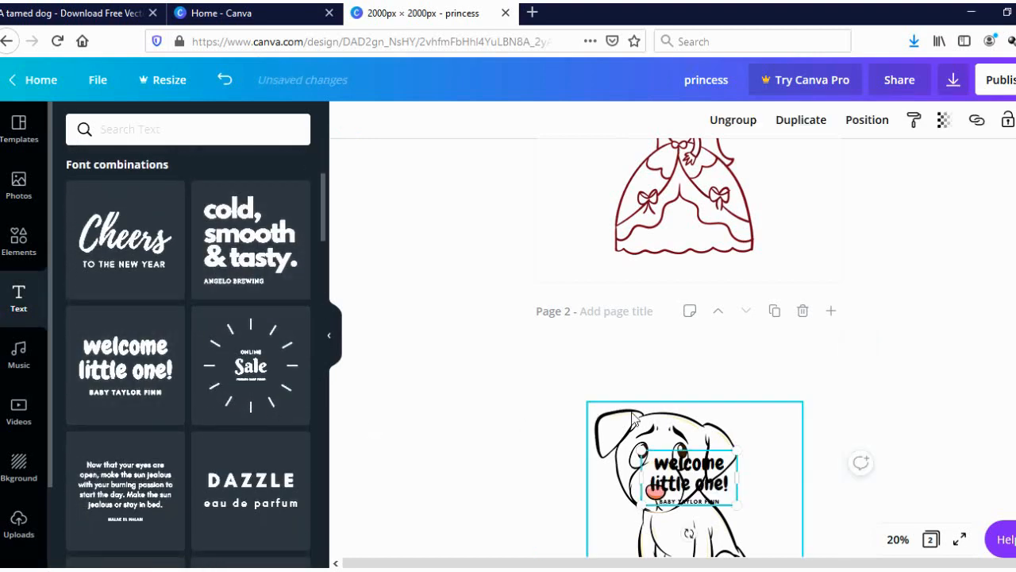
drag(687, 476, 666, 340)
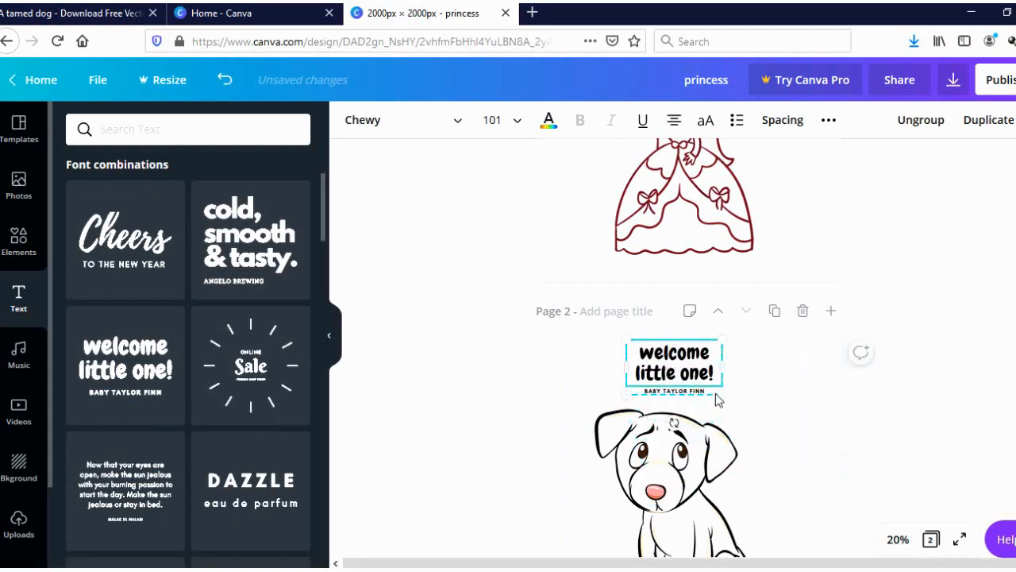
drag(721, 392, 767, 432)
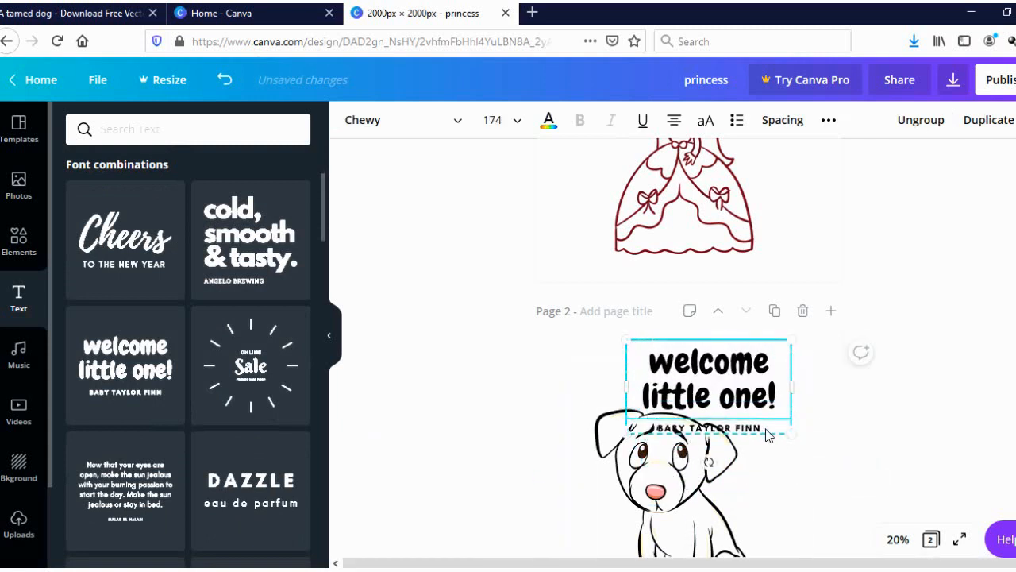
Delete the small subtitle text under the "welcome little one!" heading on the dog page.
click(767, 433)
double_click(722, 434)
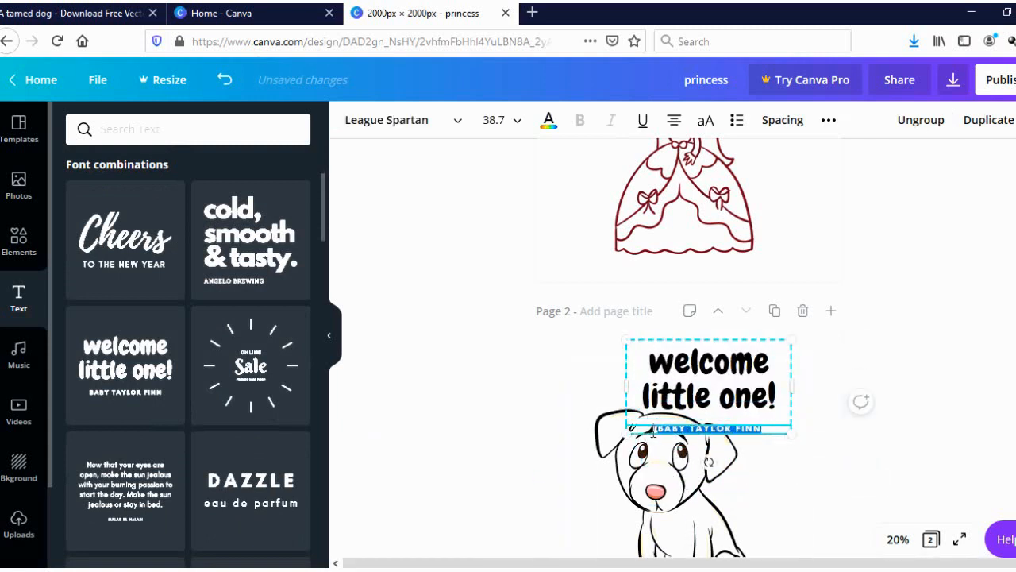
key(BackSpace)
Replace the "welcome little one!" heading text on page 2 with "Dog".
click(778, 405)
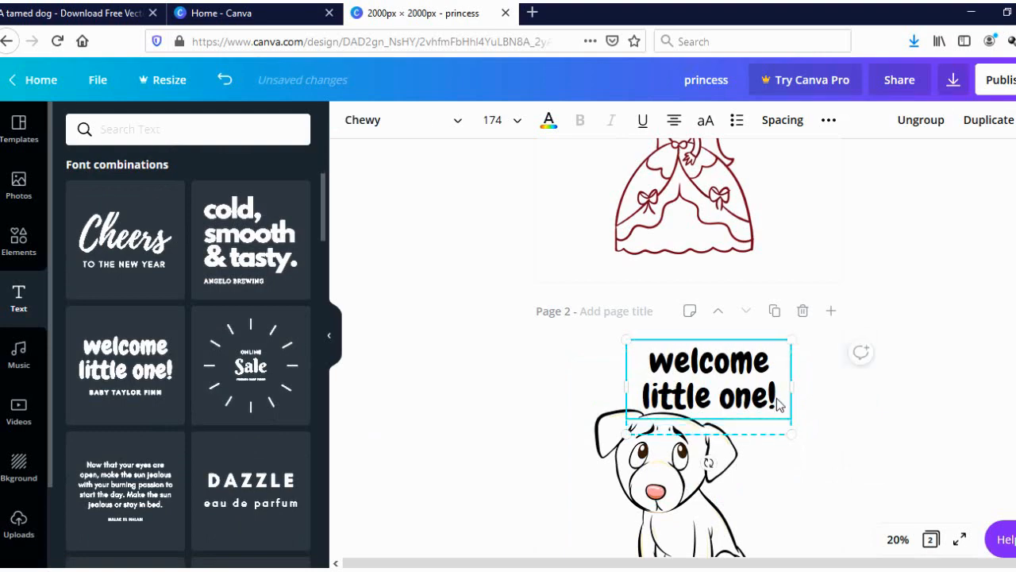
triple_click(779, 398)
key(BackSpace)
double_click(773, 373)
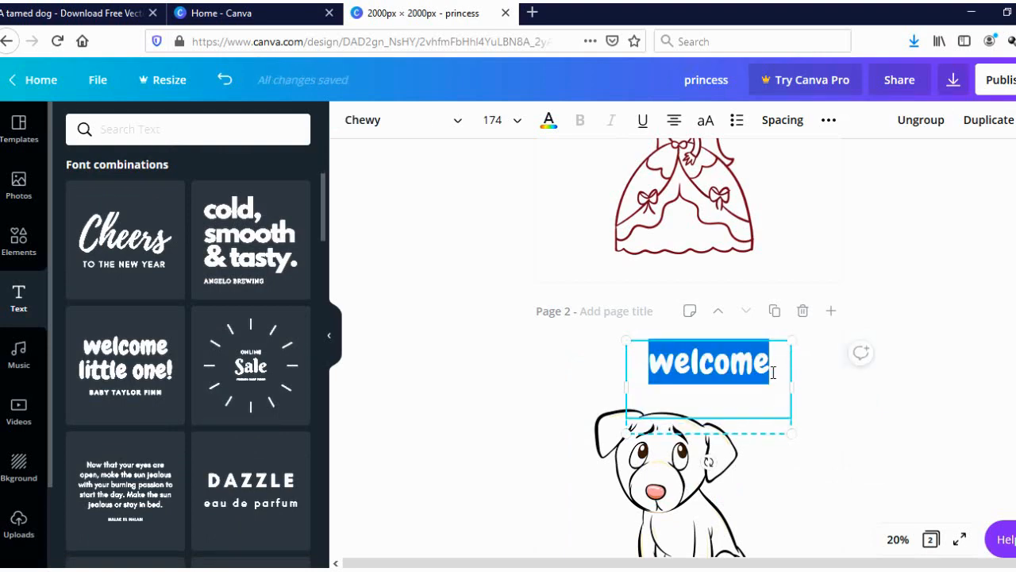
key(BackSpace)
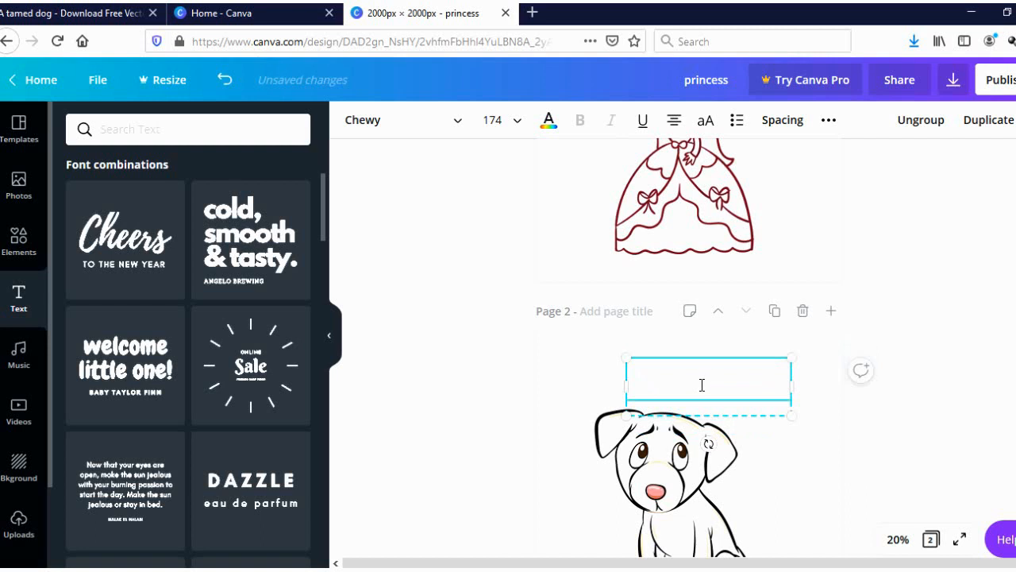
text(Dog)
Enlarge the "Dog" heading to a font size of about 268 and center it above the dog drawing.
drag(789, 414, 873, 465)
drag(782, 445, 721, 415)
click(694, 367)
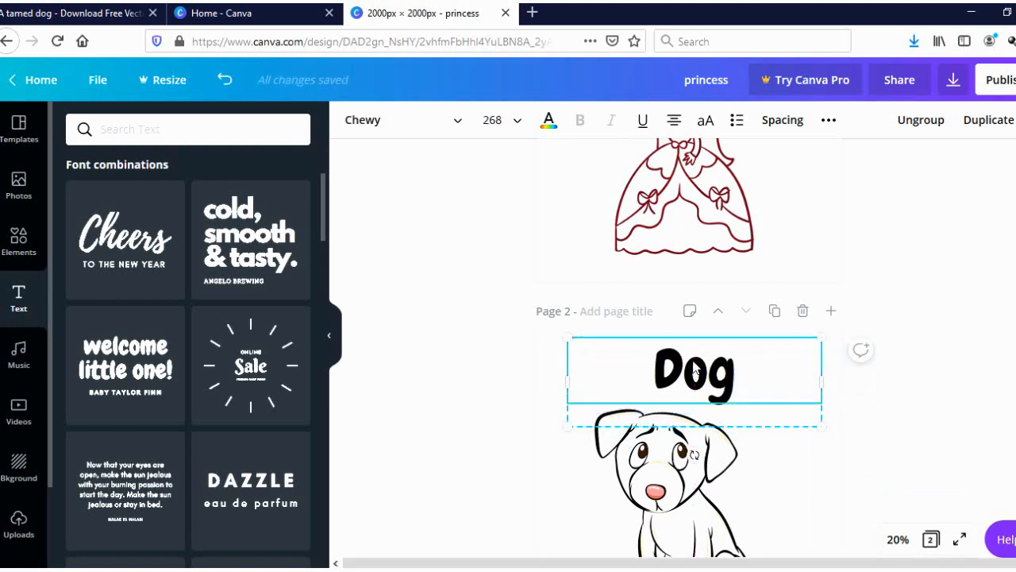
Color the "Dog" heading red and fine-tune it to the custom color #f80101.
click(549, 120)
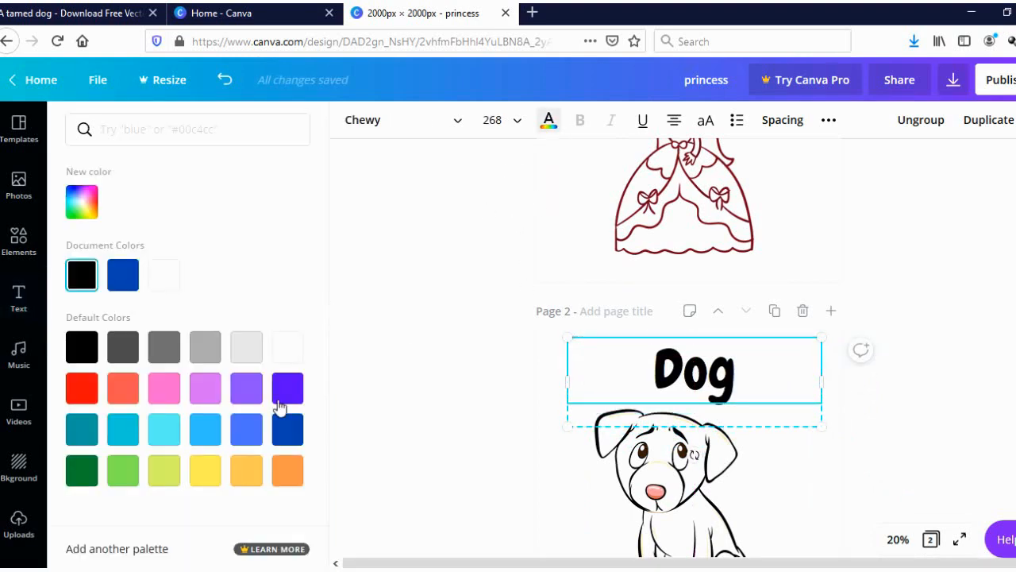
click(81, 388)
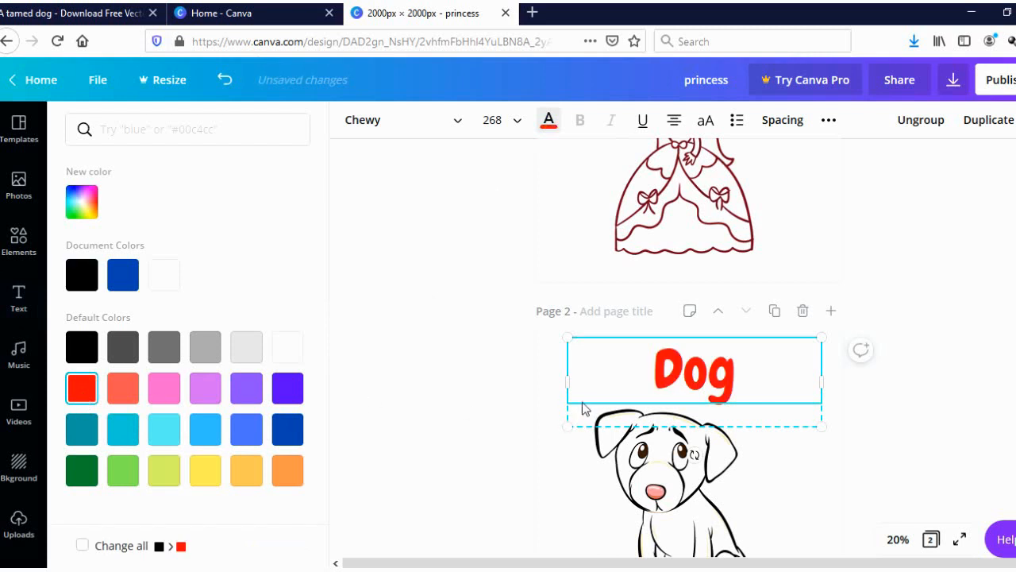
click(82, 202)
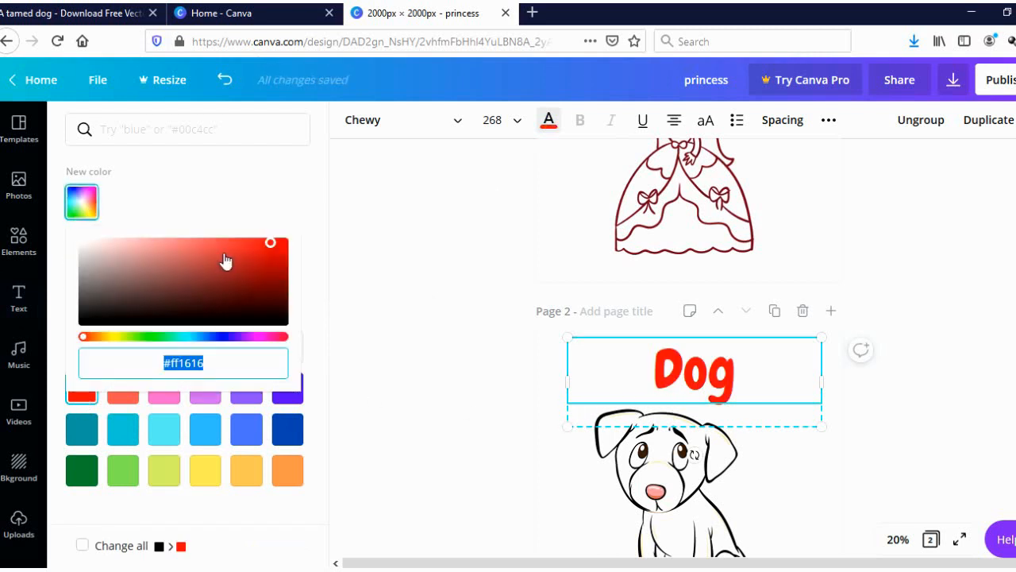
mouse_move(271, 247)
mouse_down()
mouse_move(287, 255)
mouse_move(287, 244)
mouse_up()
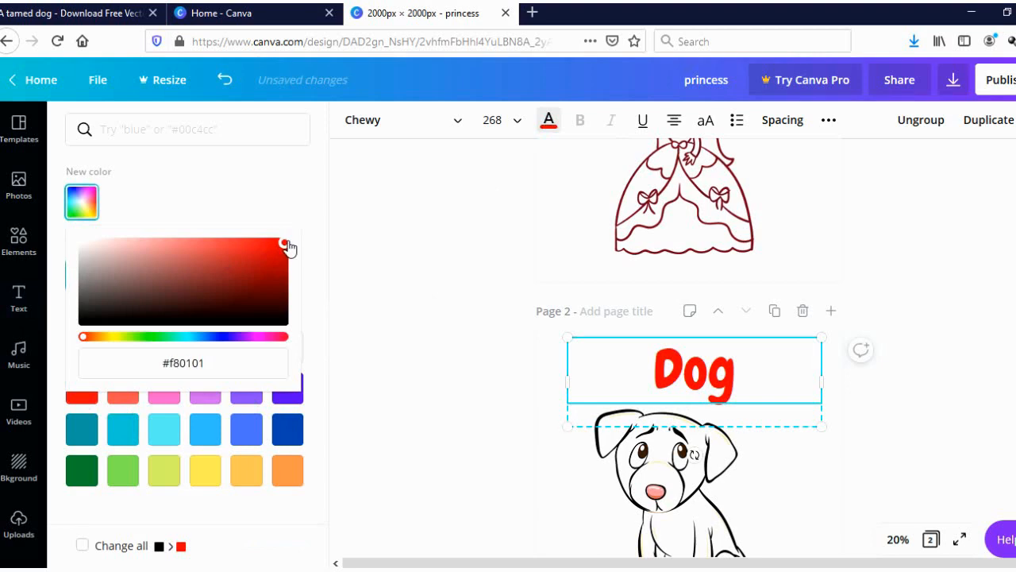
click(377, 333)
click(890, 429)
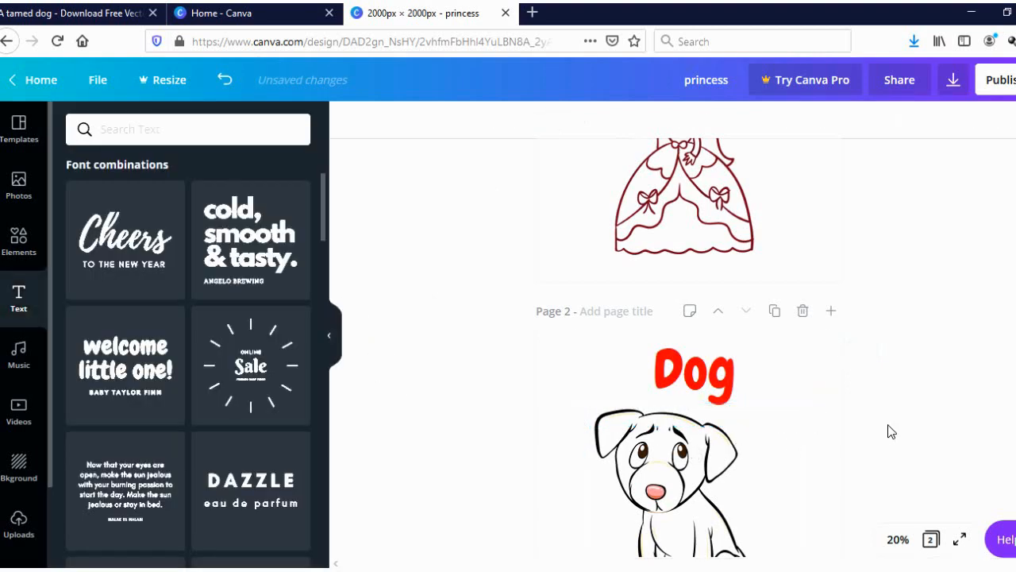
Download all pages of the design as PDF Print and save the princess.pdf file.
scroll(892, 409, up, 3)
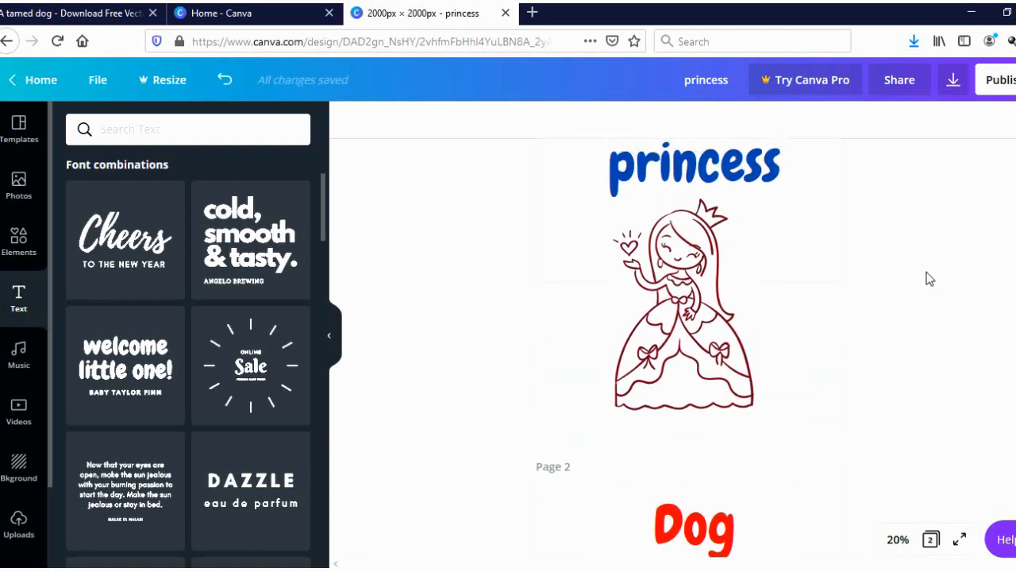
scroll(931, 262, up, 1)
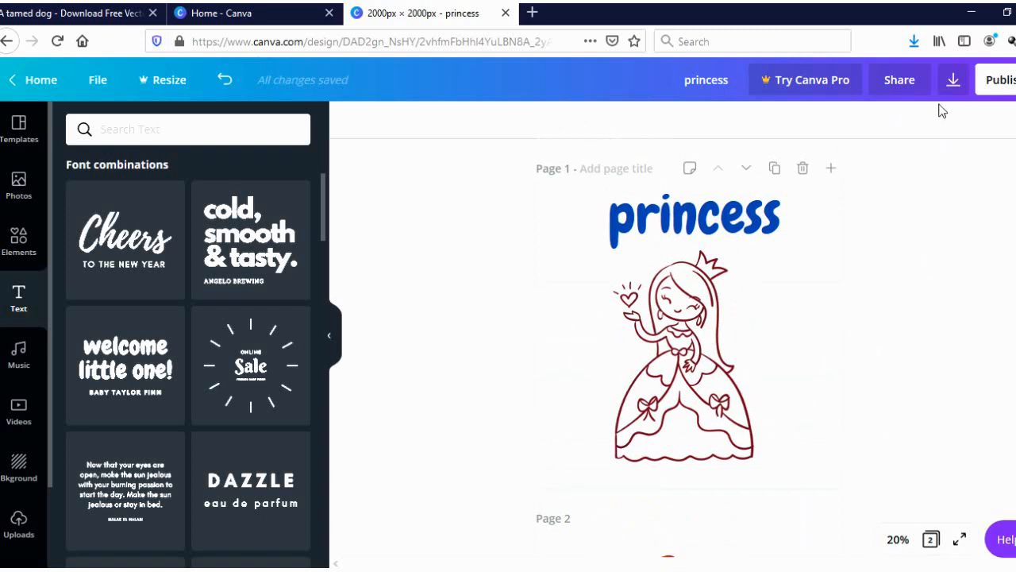
click(954, 83)
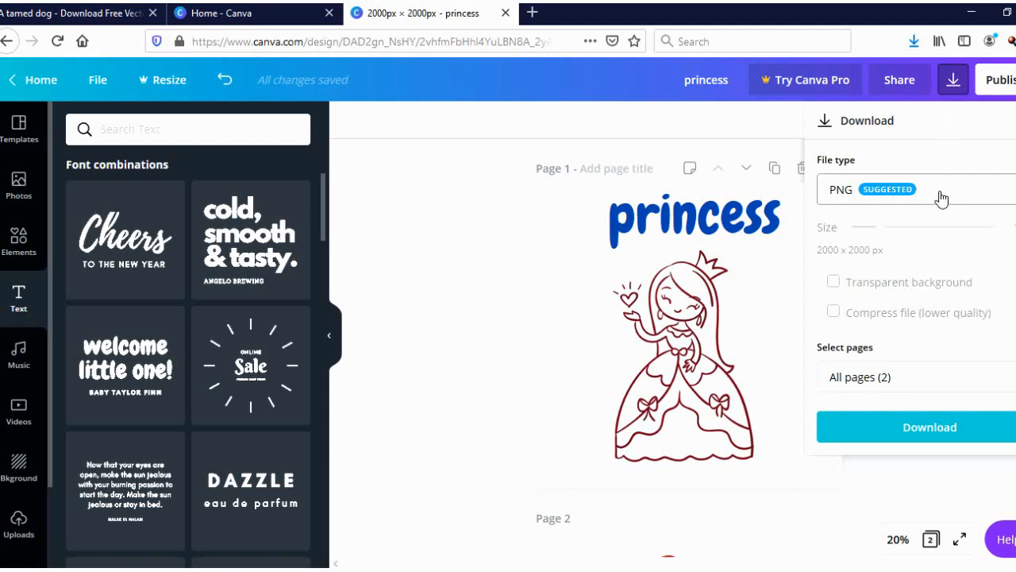
click(941, 197)
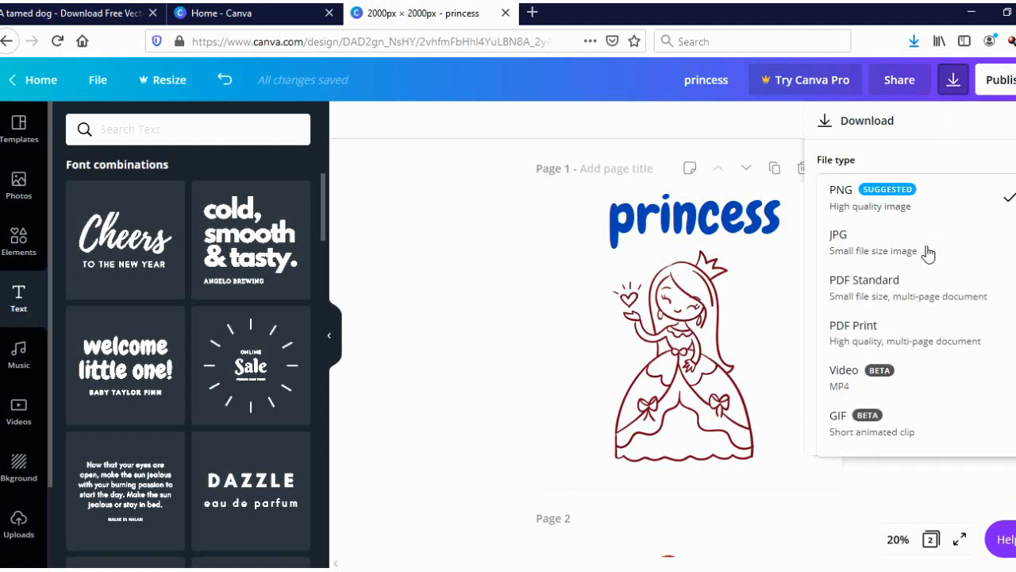
click(881, 334)
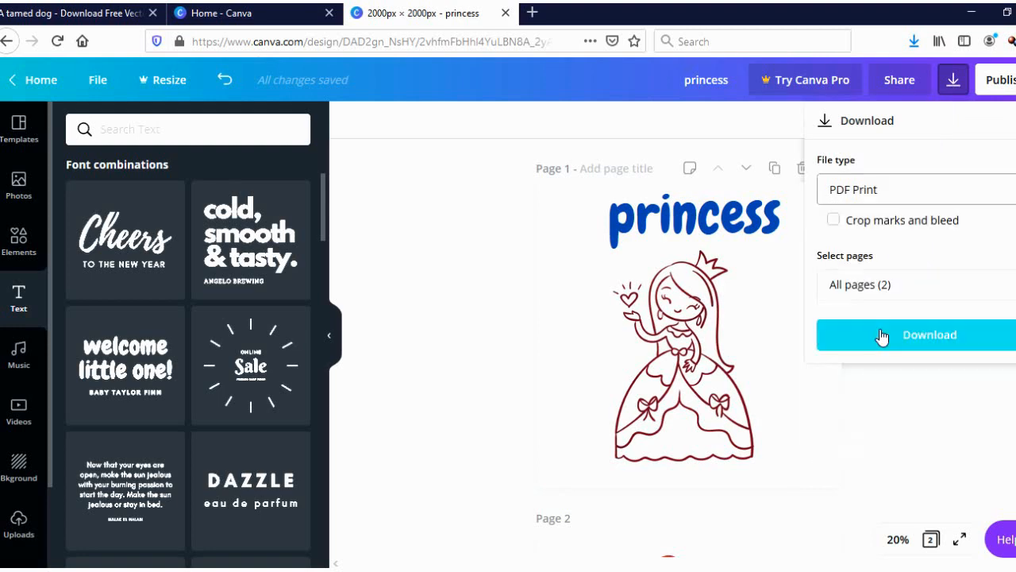
click(928, 335)
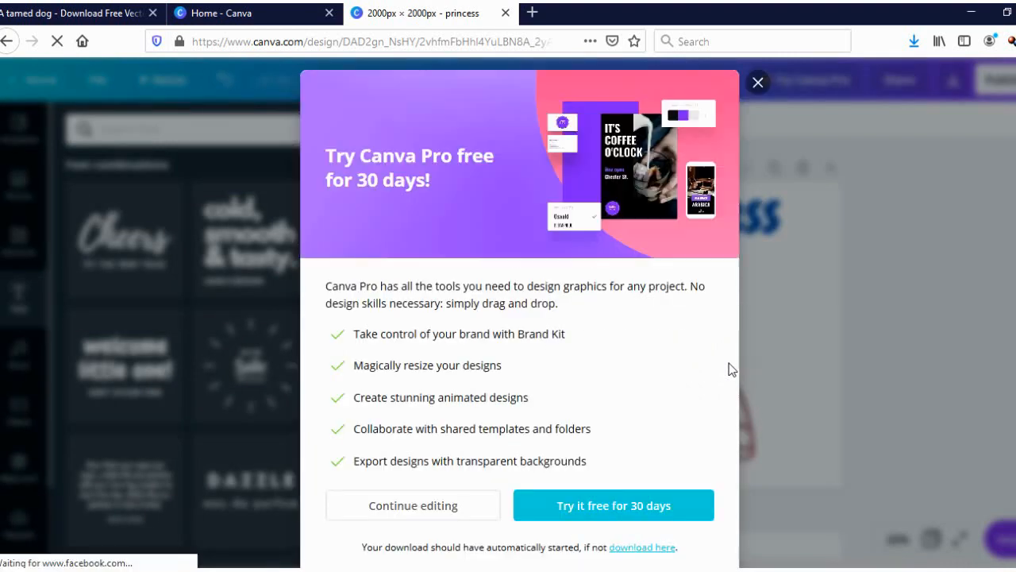
click(578, 378)
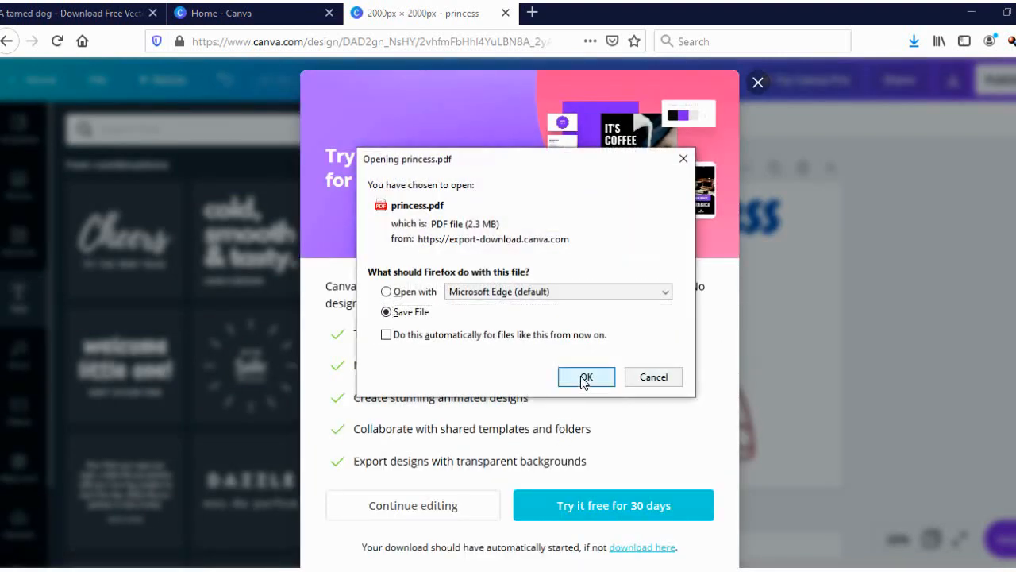